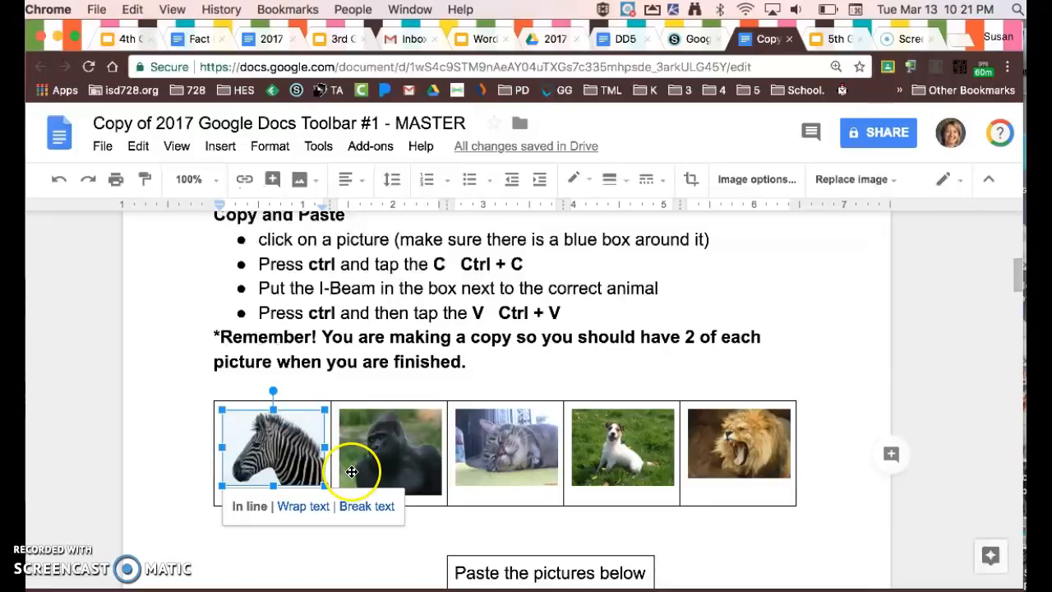
Paste the copied zebra picture into the empty cell beside "zebra" in the animal table.
scroll(352, 471, "down", 10)
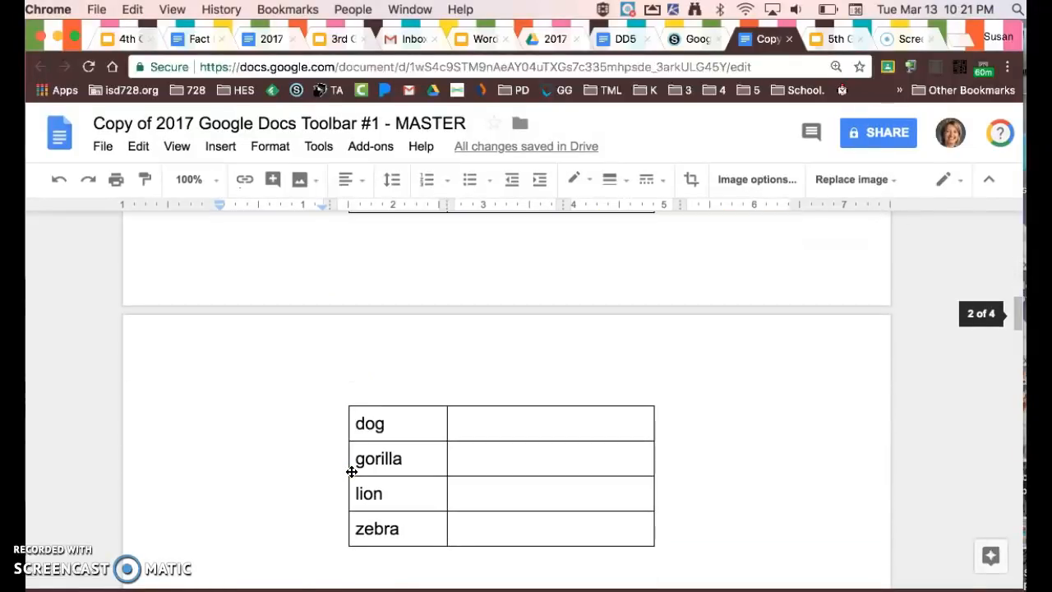
scroll(351, 471, "down", 1)
left_click(489, 520)
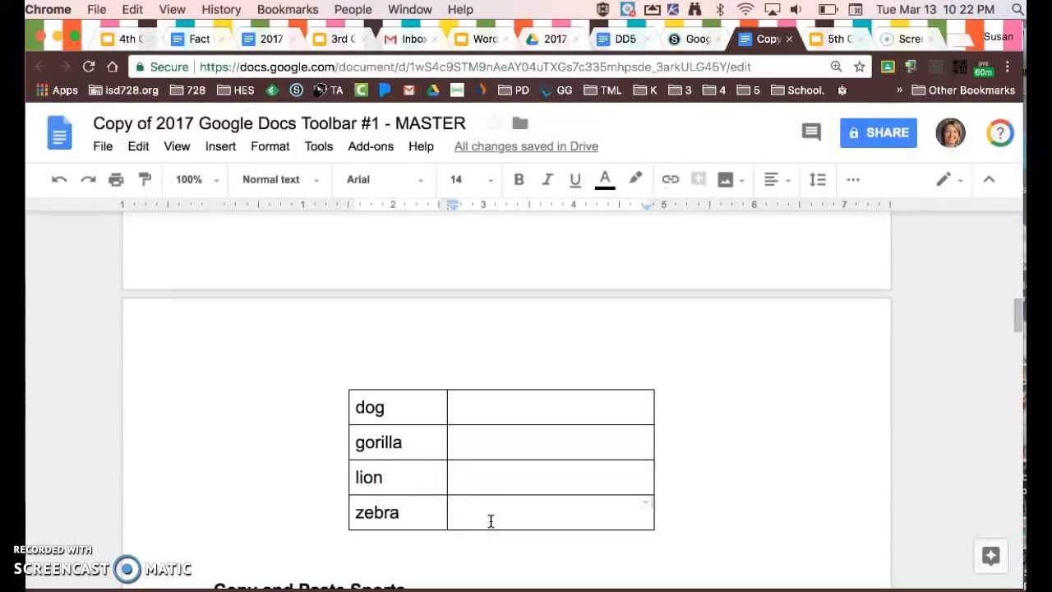
key("super+v")
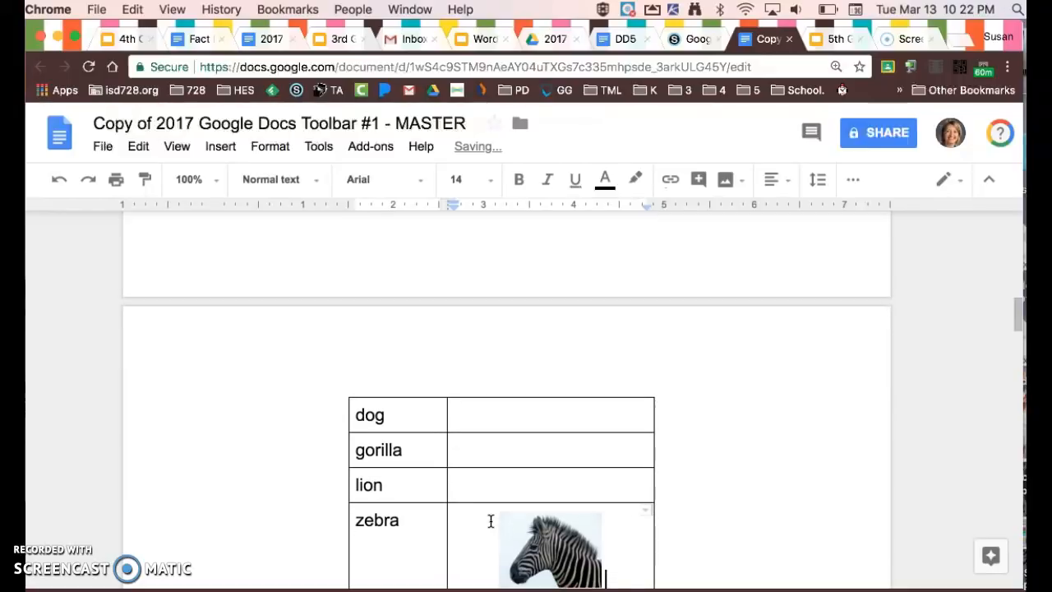
Copy the gorilla picture from the picture row into the empty cell beside "gorilla".
scroll(496, 528, "up", 5)
scroll(495, 528, "down", 1)
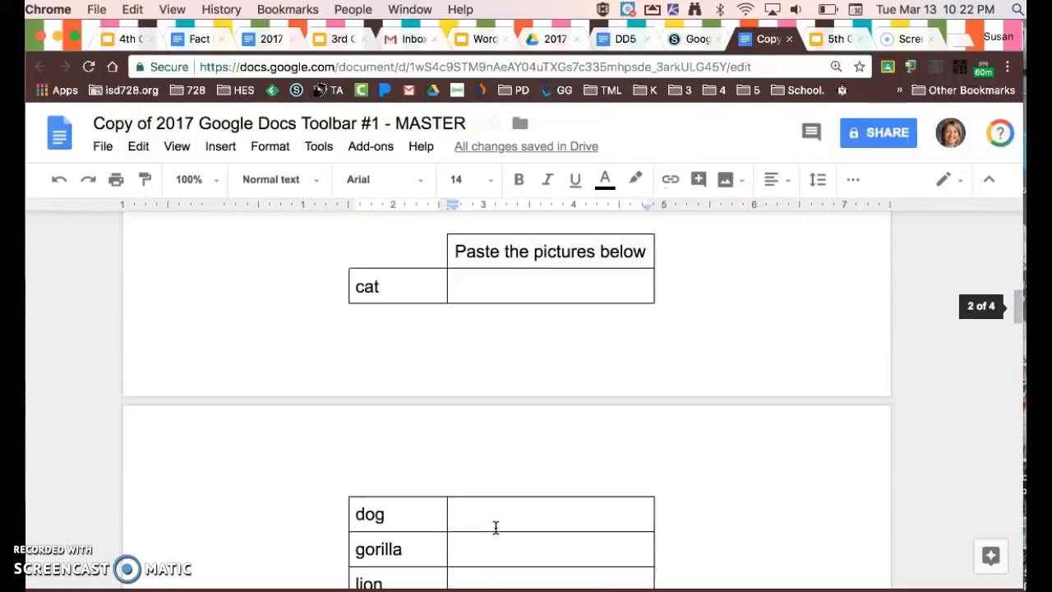
scroll(496, 528, "up", 3)
left_click(392, 302)
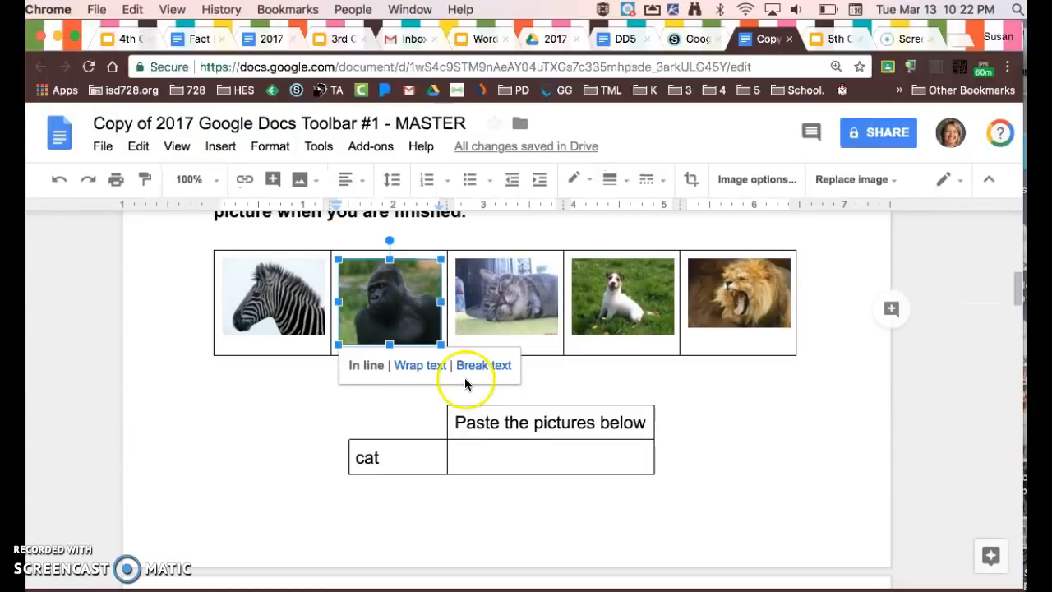
scroll(465, 384, "down", 5)
scroll(464, 384, "down", 1)
left_click(495, 442)
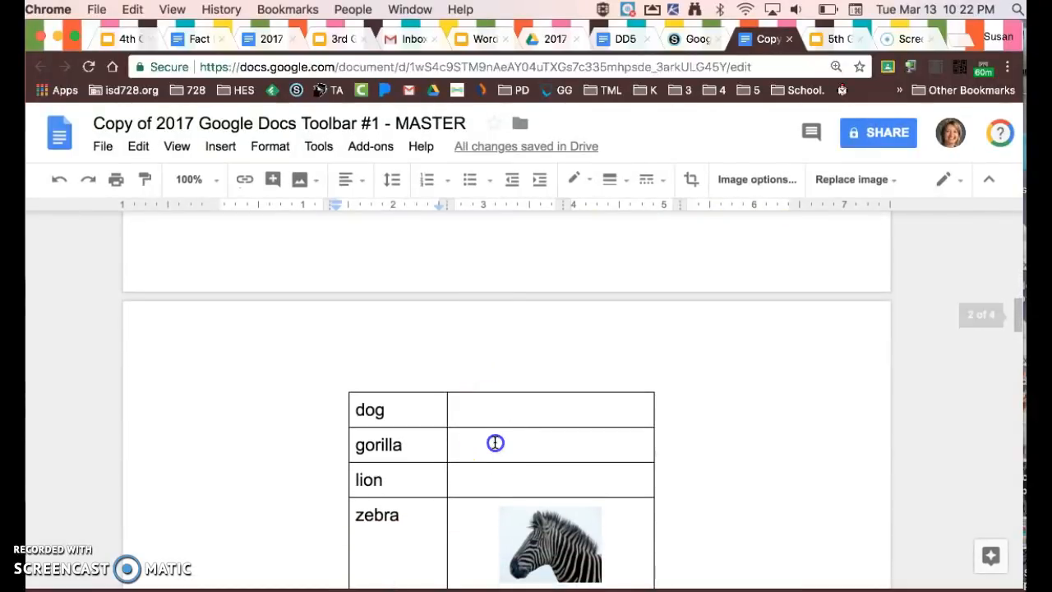
key("super+v")
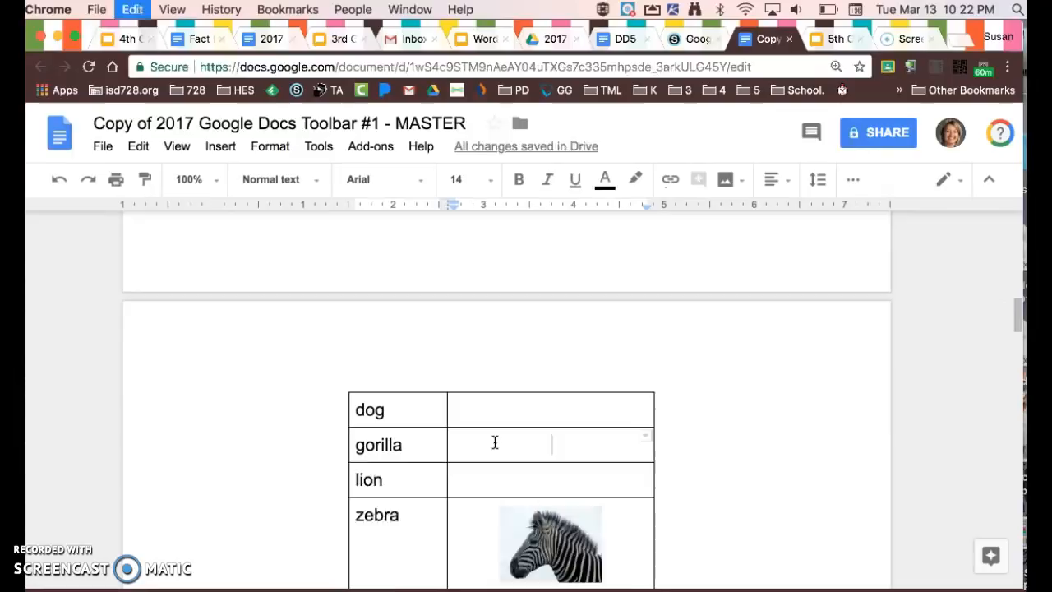
Copy the cat picture from the picture row into the empty cell beside "cat".
scroll(495, 442, "up", 3)
left_click(516, 264)
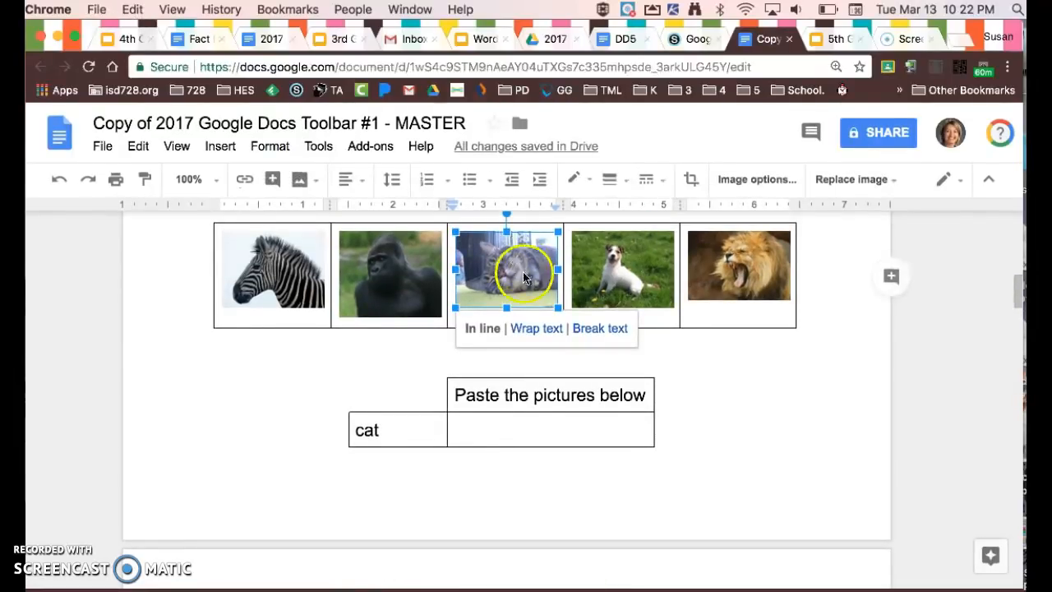
scroll(528, 327, "down", 2)
left_click(531, 381)
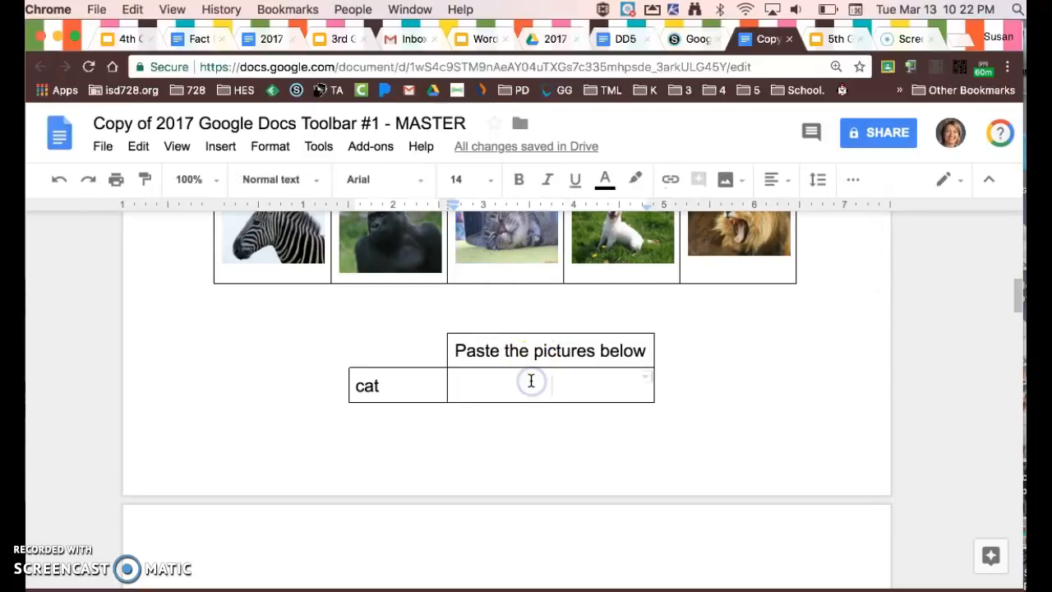
key("super+v")
Copy the dog picture from the picture row into the empty cell beside "dog".
scroll(531, 380, "up", 5)
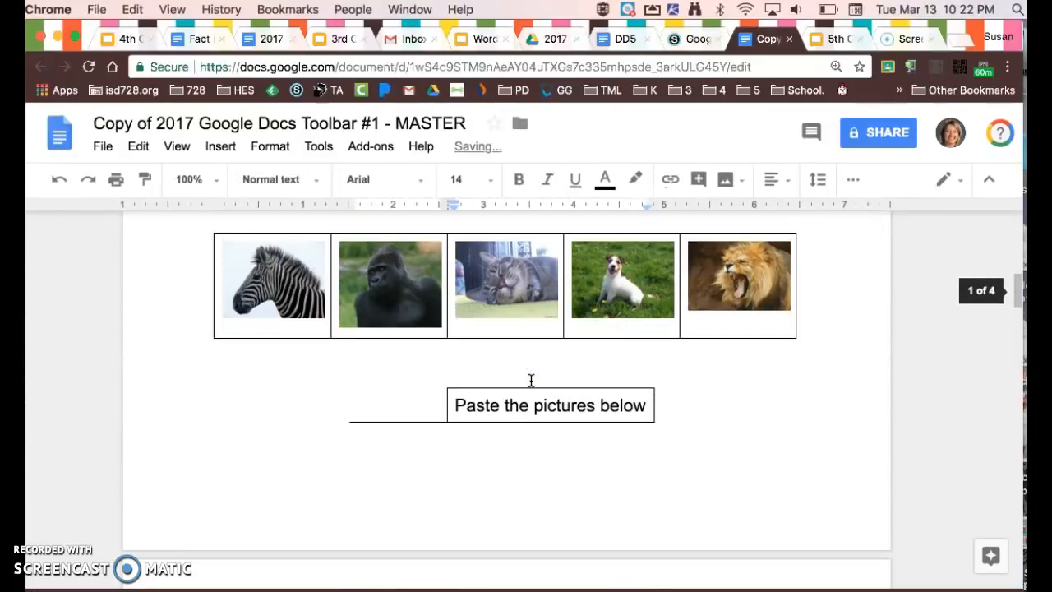
scroll(617, 520, "up", 2)
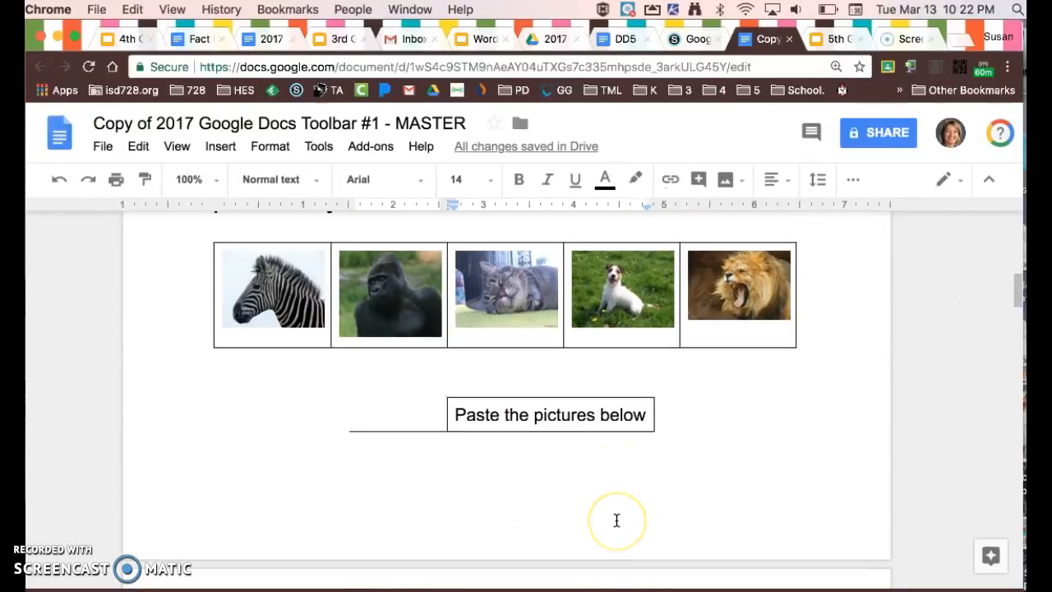
left_click(637, 335)
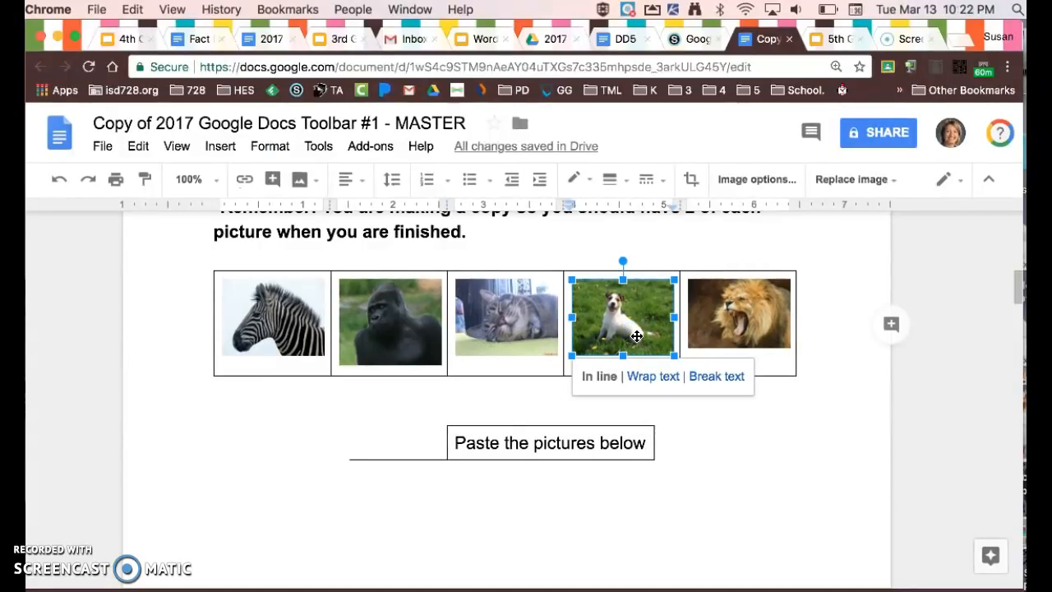
scroll(625, 386, "down", 5)
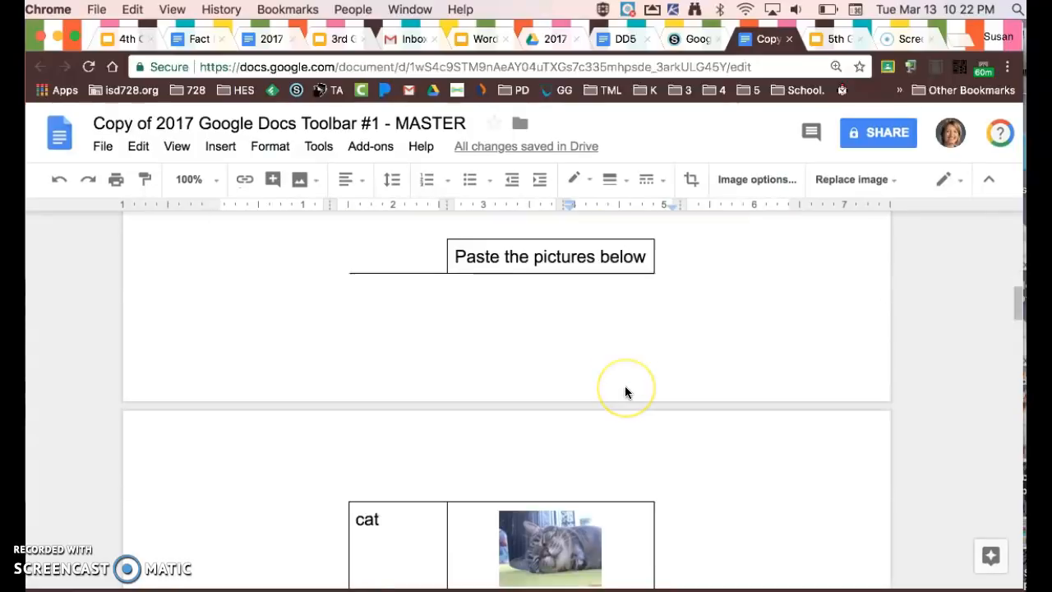
left_click(557, 385)
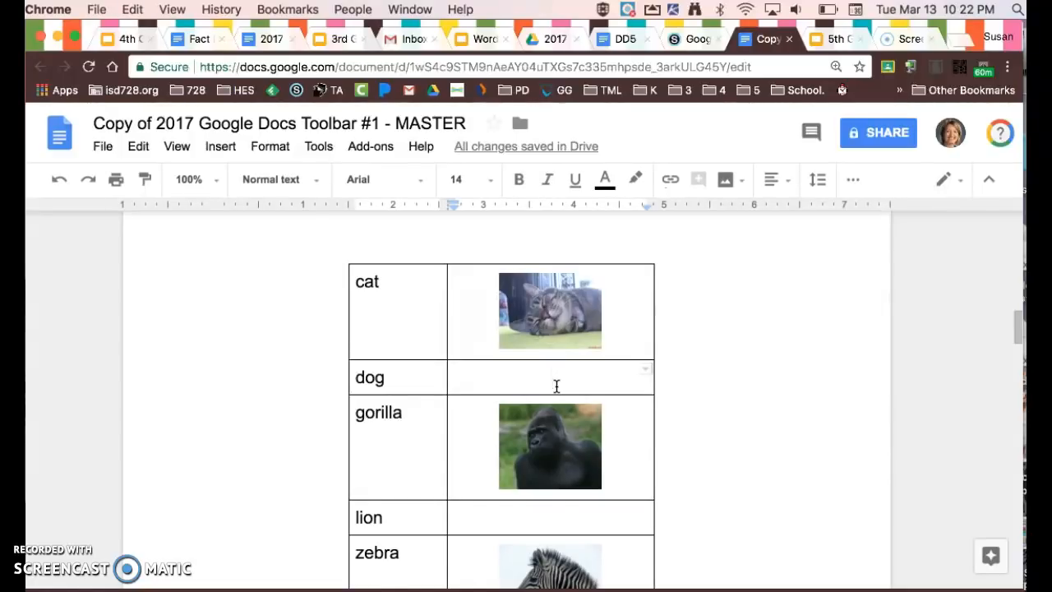
key("super+v")
Copy the lion picture from the picture row into the empty cell beside "lion".
scroll(556, 386, "up", 4)
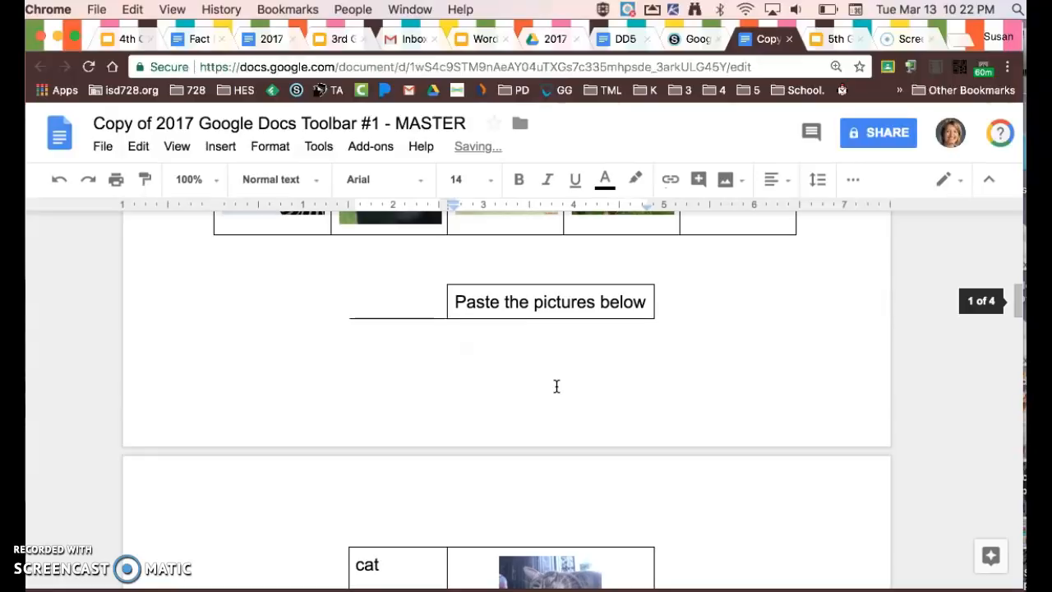
scroll(557, 386, "up", 4)
left_click(717, 358)
key("super+c")
scroll(646, 451, "down", 10)
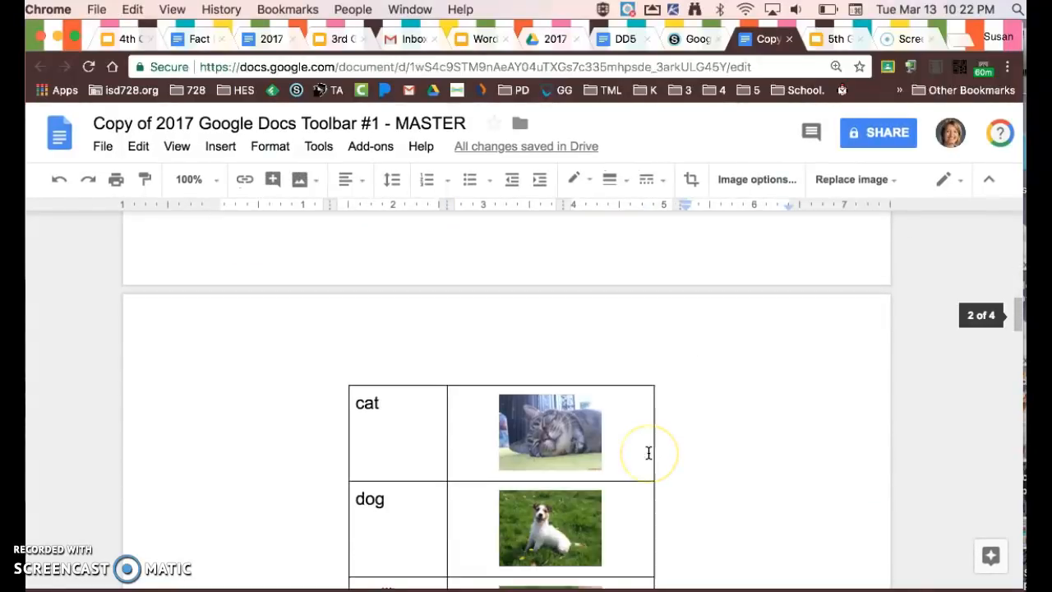
left_click(580, 375)
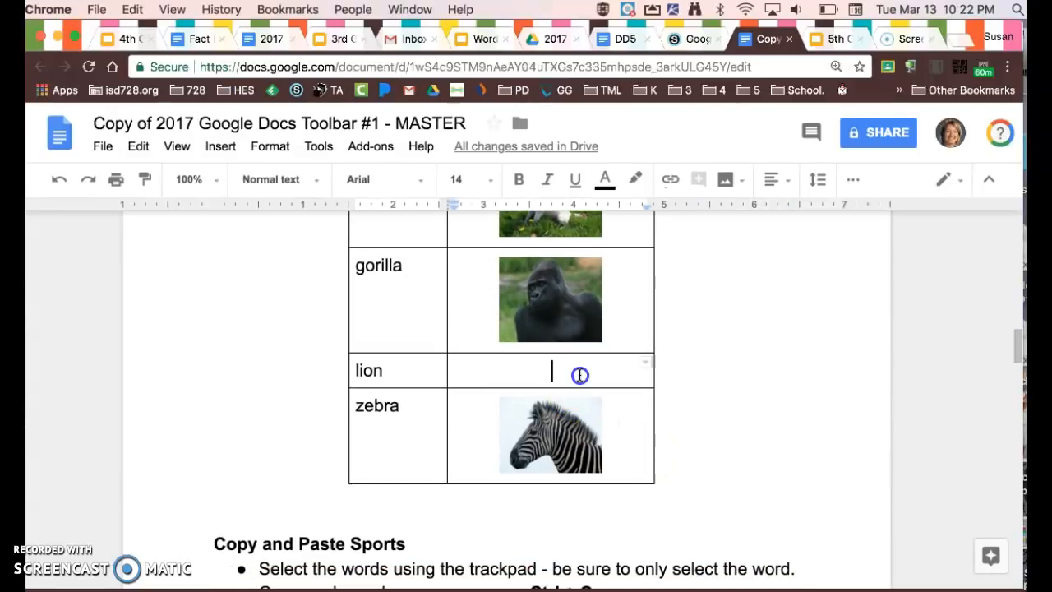
key("super+v")
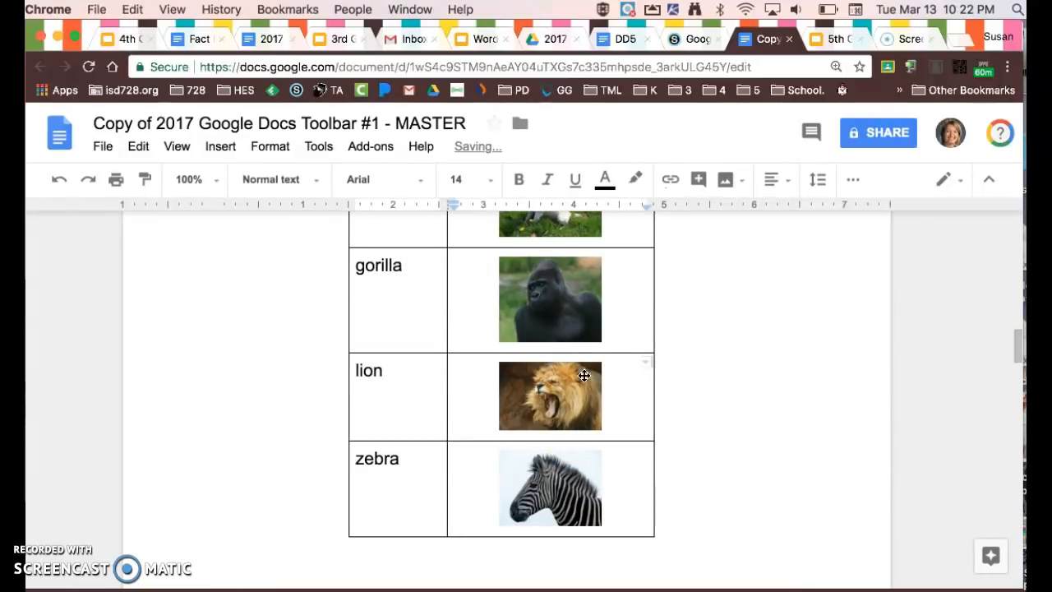
Insert blank lines above the sports word table to move it onto the page with the sports pictures.
scroll(629, 371, "up", 7)
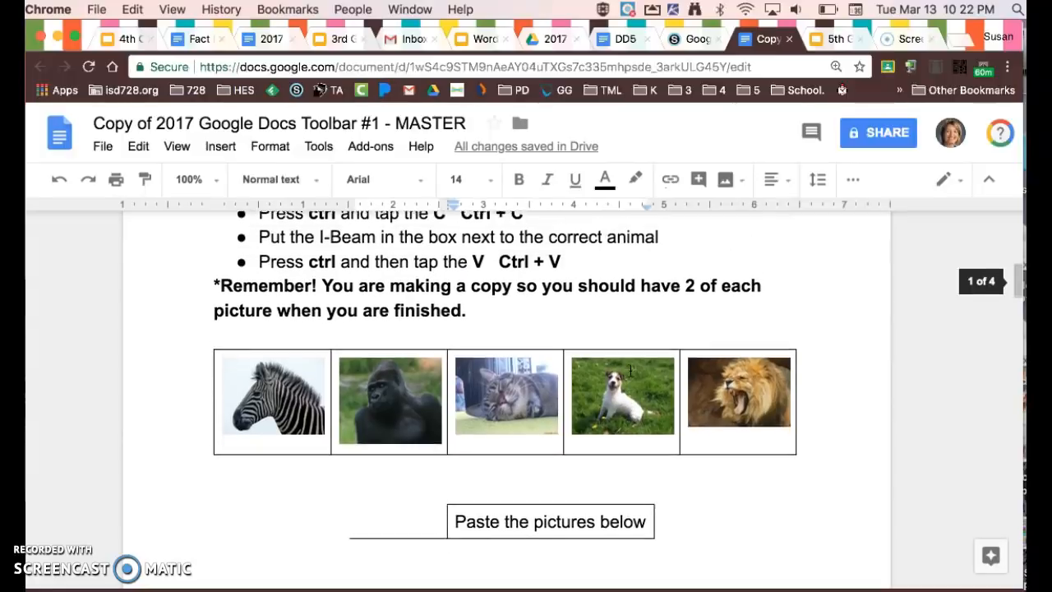
scroll(630, 371, "up", 1)
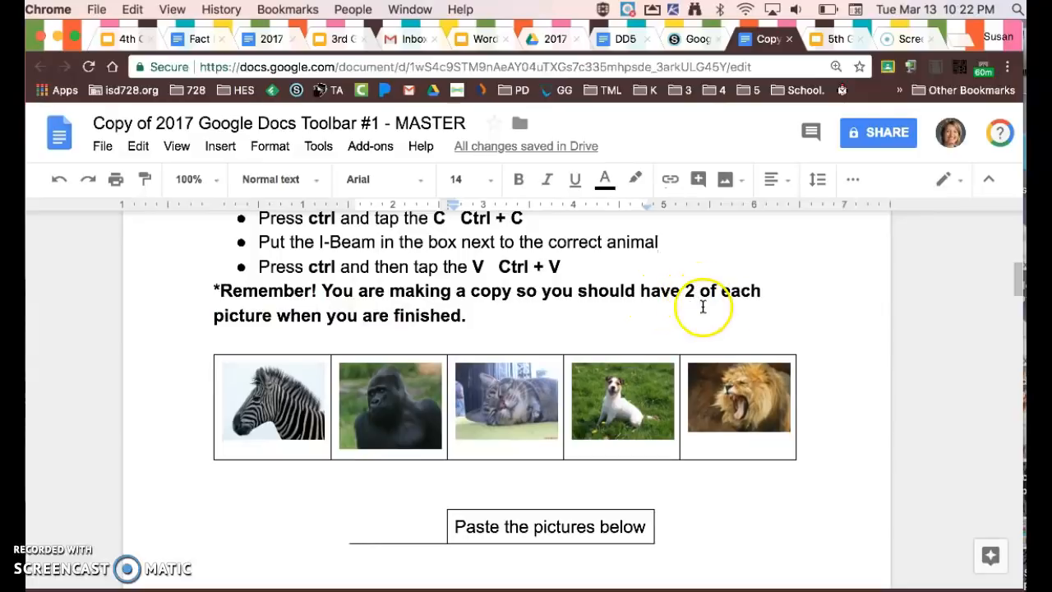
scroll(466, 337, "down", 10)
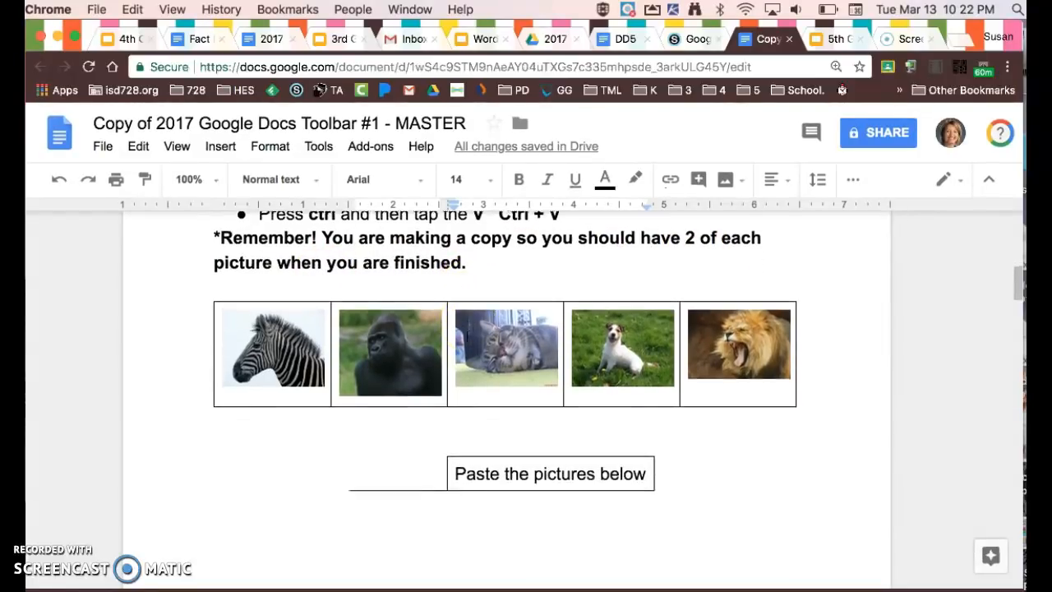
scroll(467, 337, "down", 10)
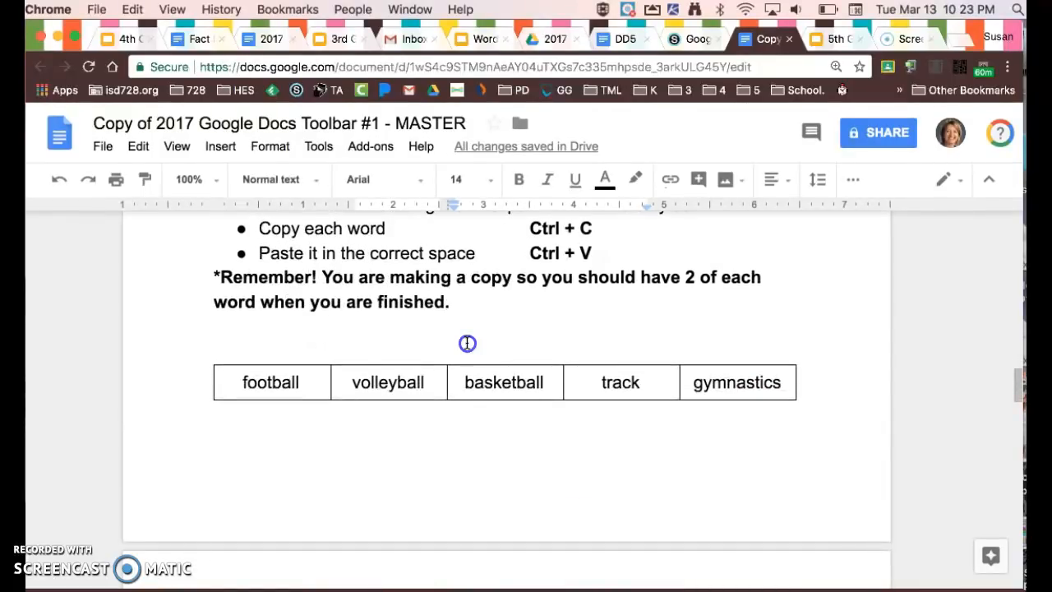
left_click(467, 343)
key("Return")
key("Return")
key("Return")
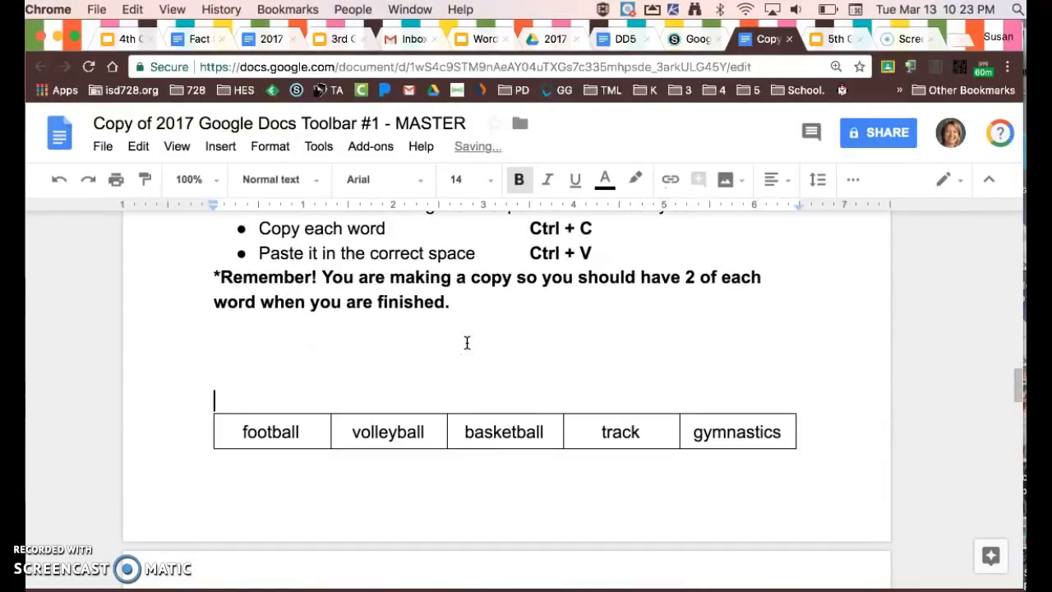
left_click(470, 366)
Copy the words "football" and "volleyball" from the word table into the cells under their matching sports pictures.
scroll(470, 367, "down", 5)
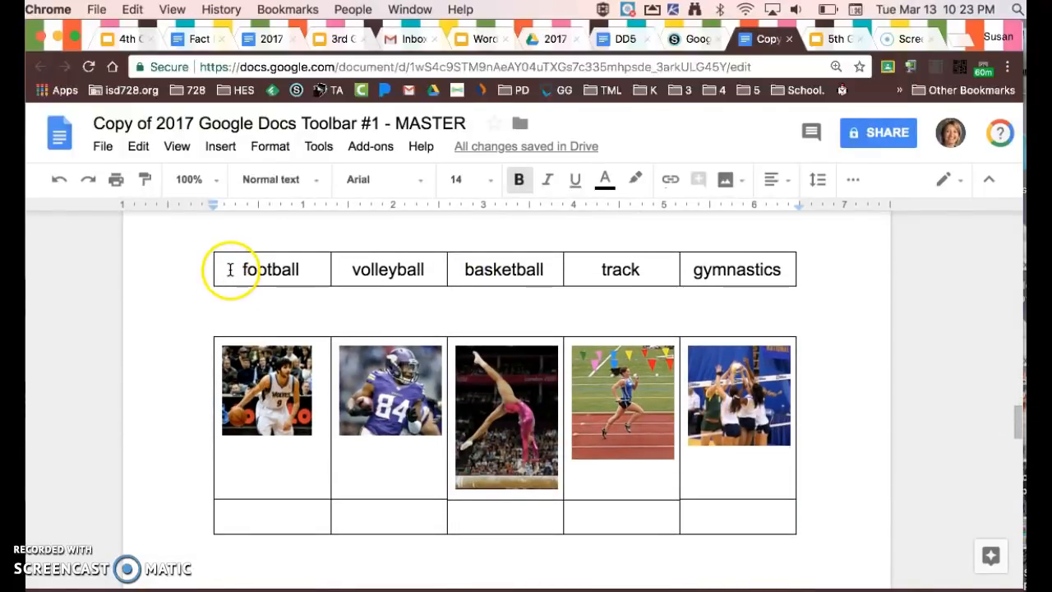
left_click_drag(232, 269, 304, 270)
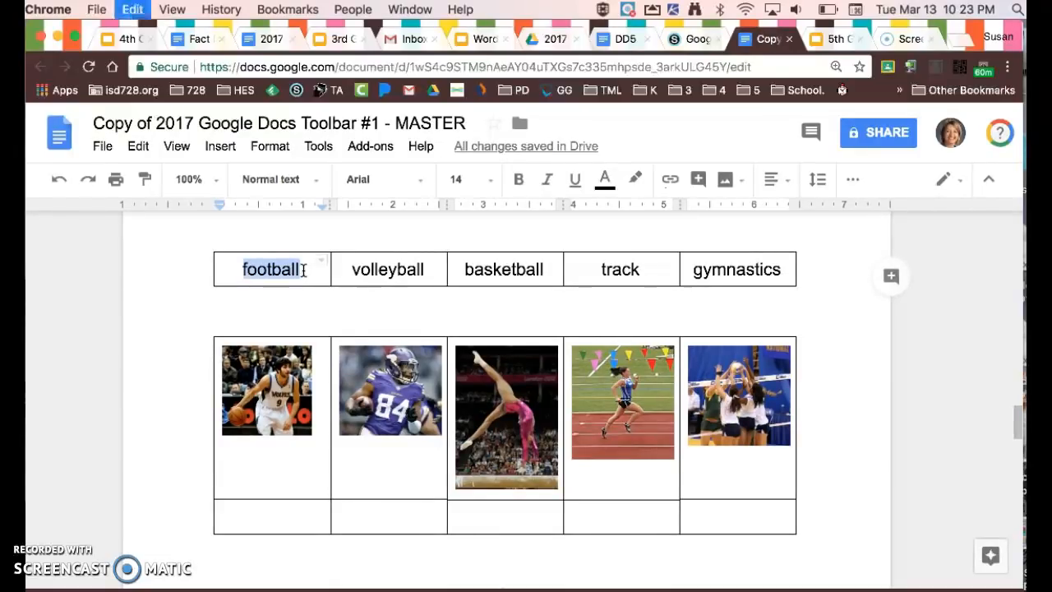
left_click(388, 516)
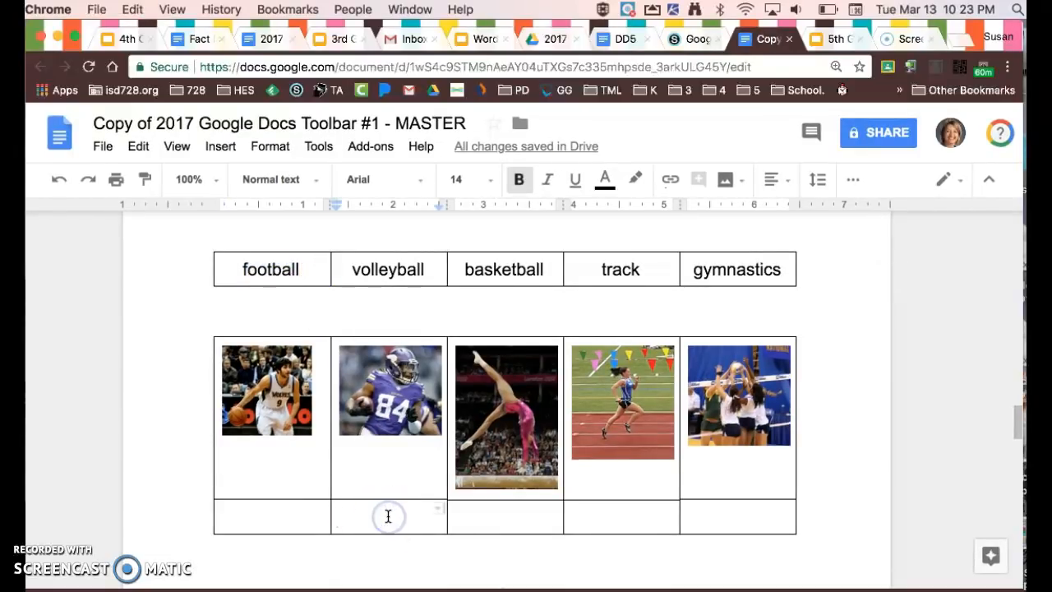
key("super+v")
left_click_drag(349, 274, 429, 282)
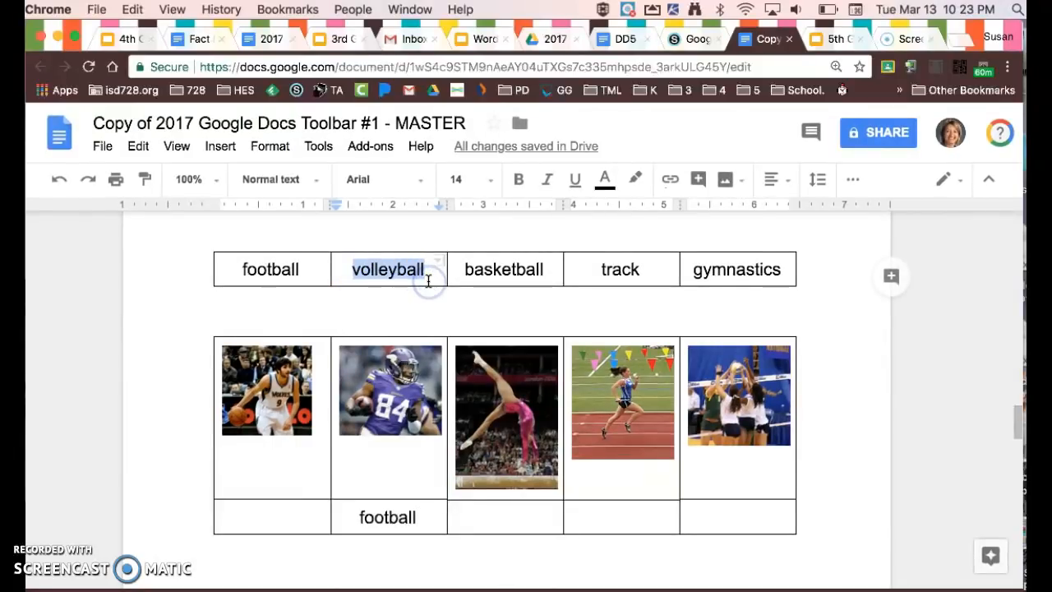
left_click(719, 510)
key("ctrl+v")
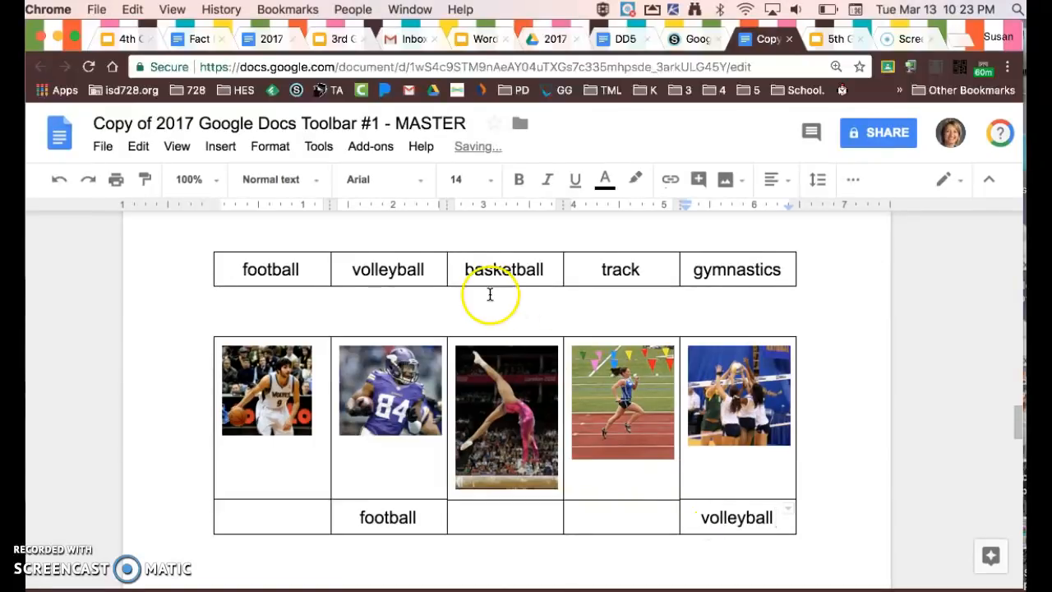
Copy the words "basketball" and "track" from the word table into the cells under their matching sports pictures.
left_click(474, 269)
left_click_drag(475, 269, 538, 271)
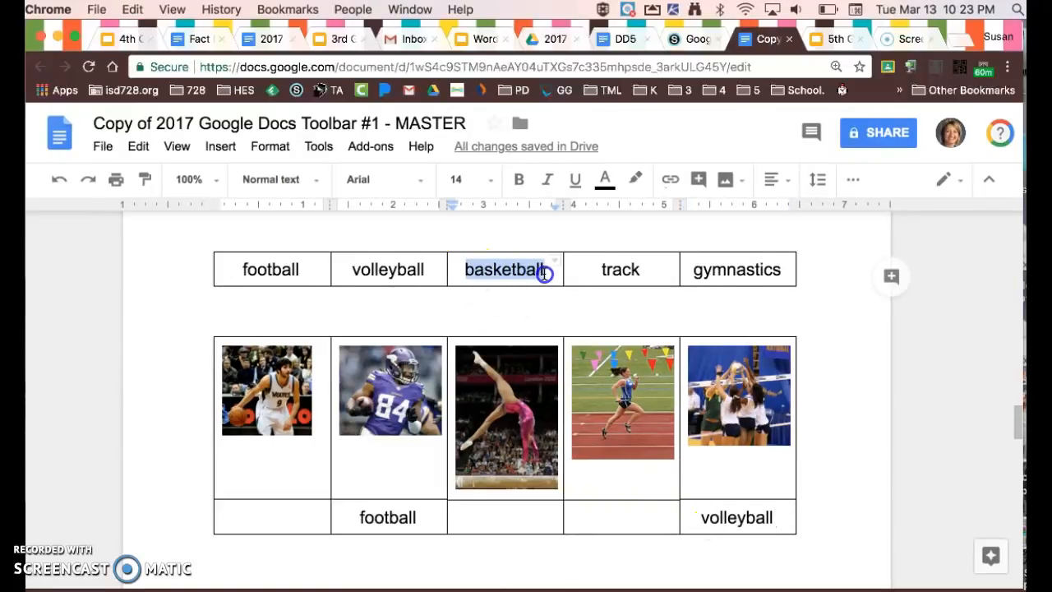
left_click(292, 508)
key("ctrl+v")
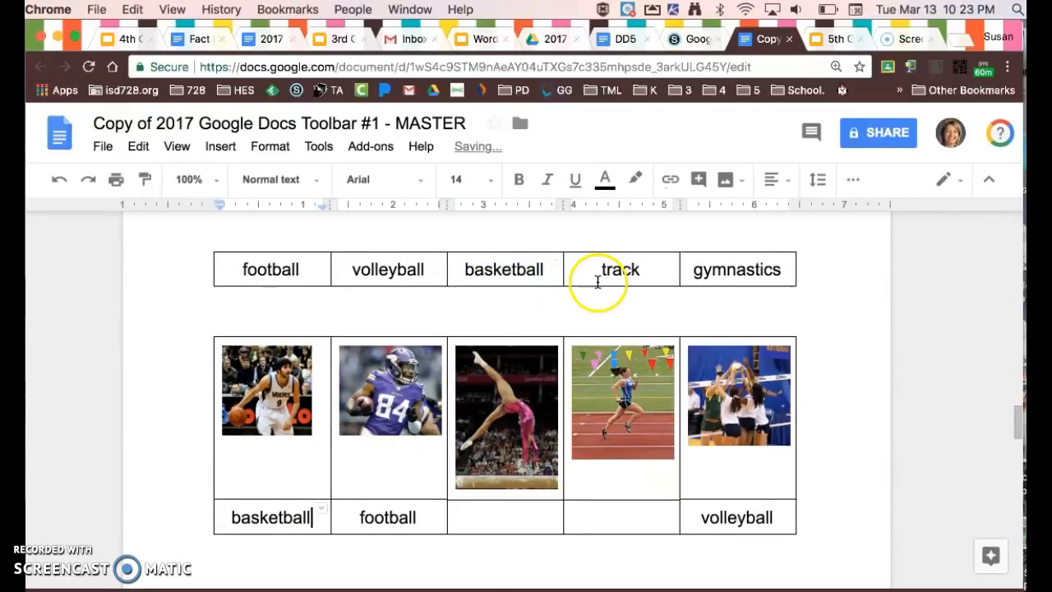
left_click_drag(599, 271, 650, 267)
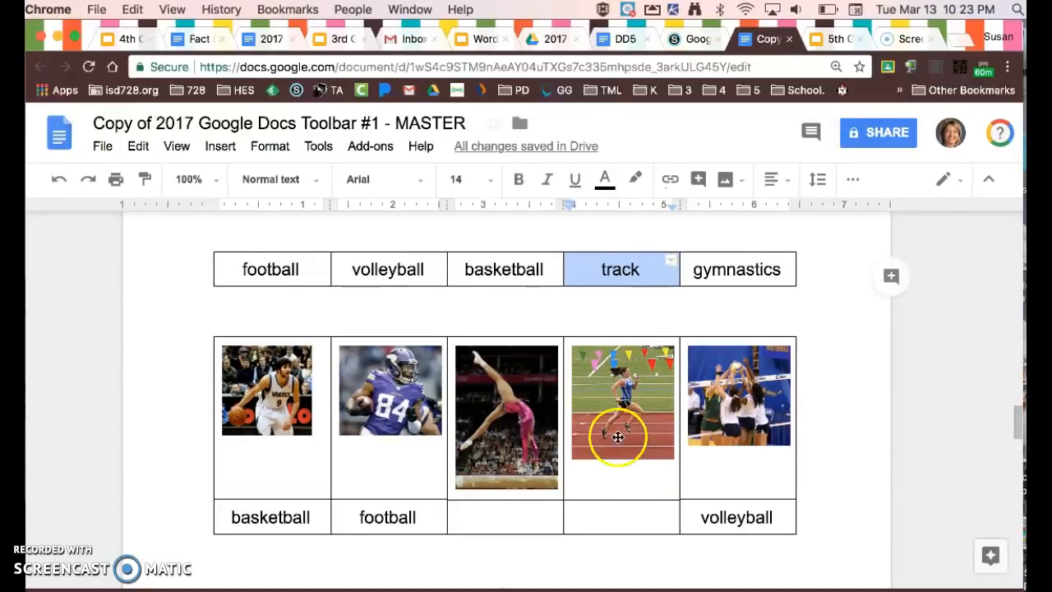
left_click(610, 507)
key("super+v")
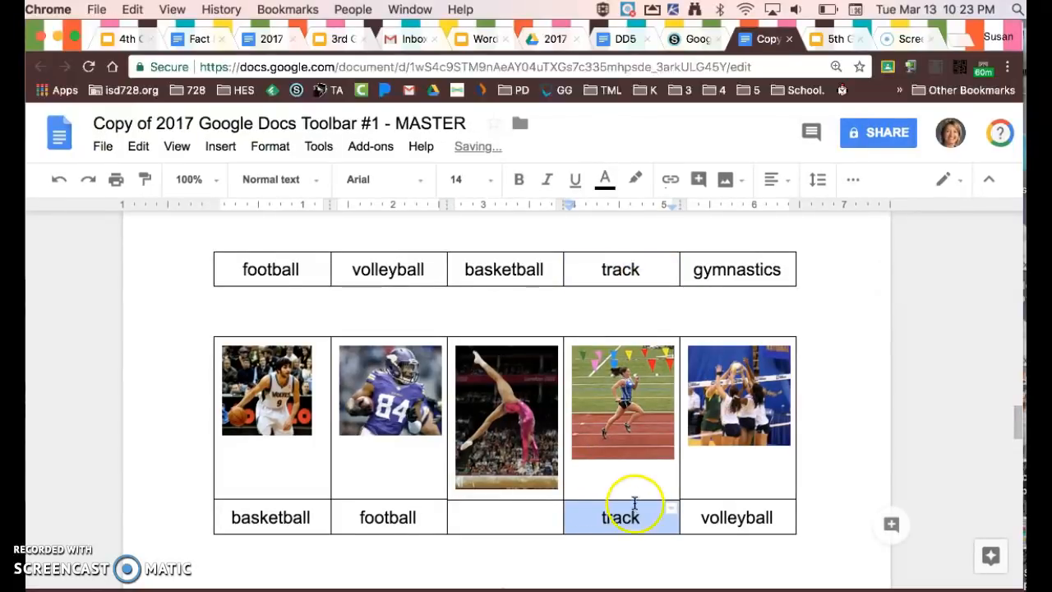
Copy the word "gymnastics" from the word table into the empty cell under the gymnast picture.
left_click_drag(693, 270, 785, 274)
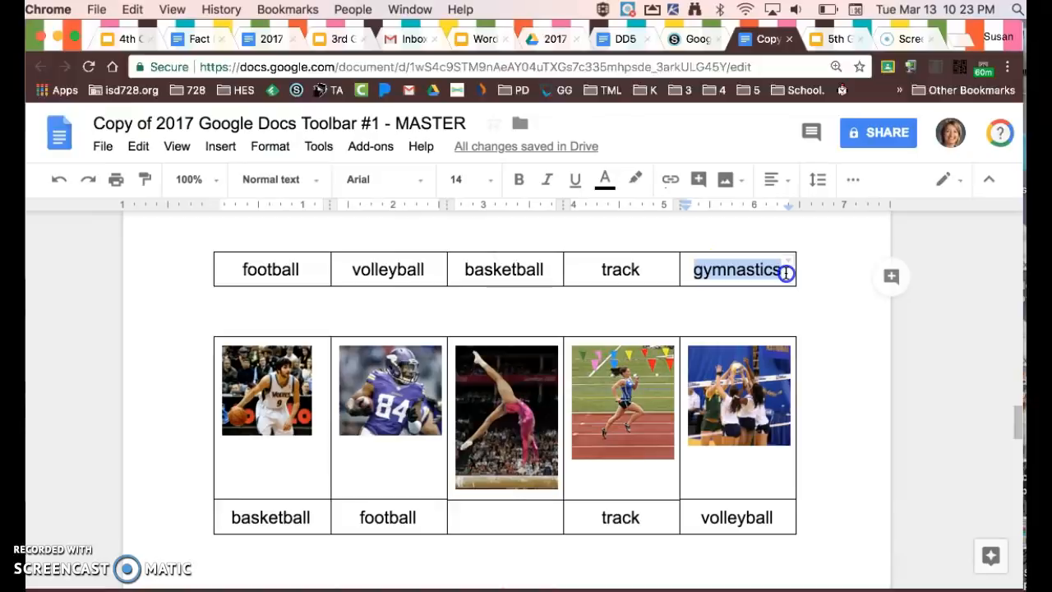
left_click(518, 516)
key("super+v")
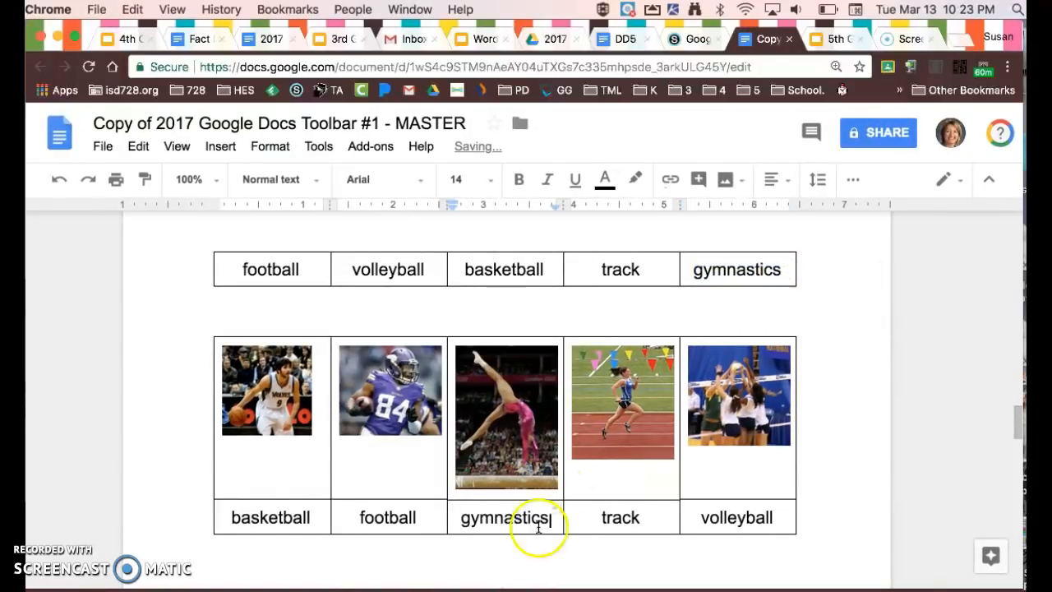
scroll(564, 535, "down", 5)
scroll(565, 536, "down", 1)
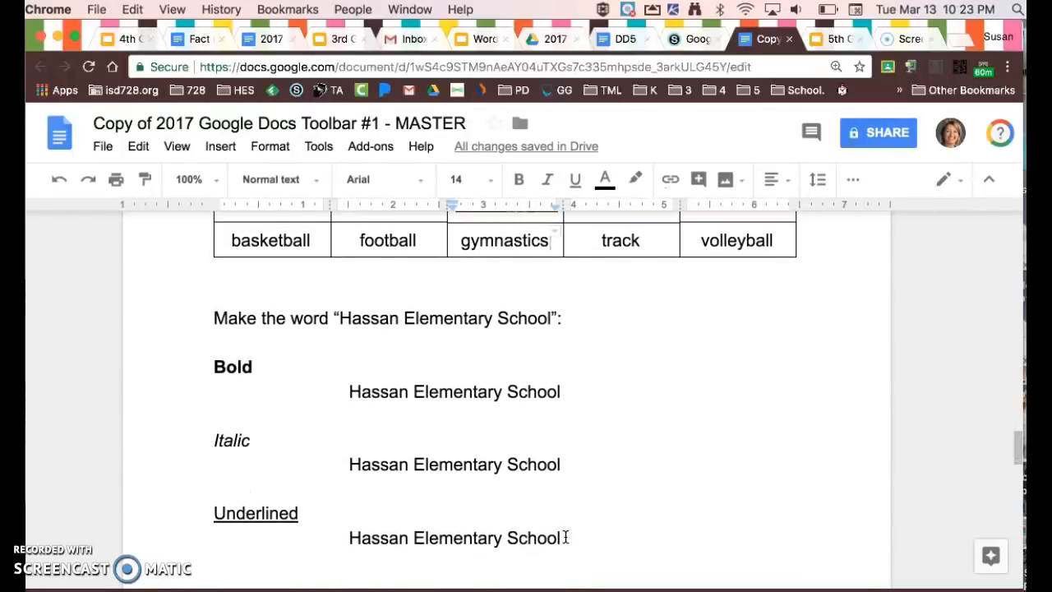
Make the "Hassan Elementary School" line under the Bold heading bold and the one under the Italic heading italic.
scroll(566, 538, "down", 2)
left_click_drag(349, 362, 563, 368)
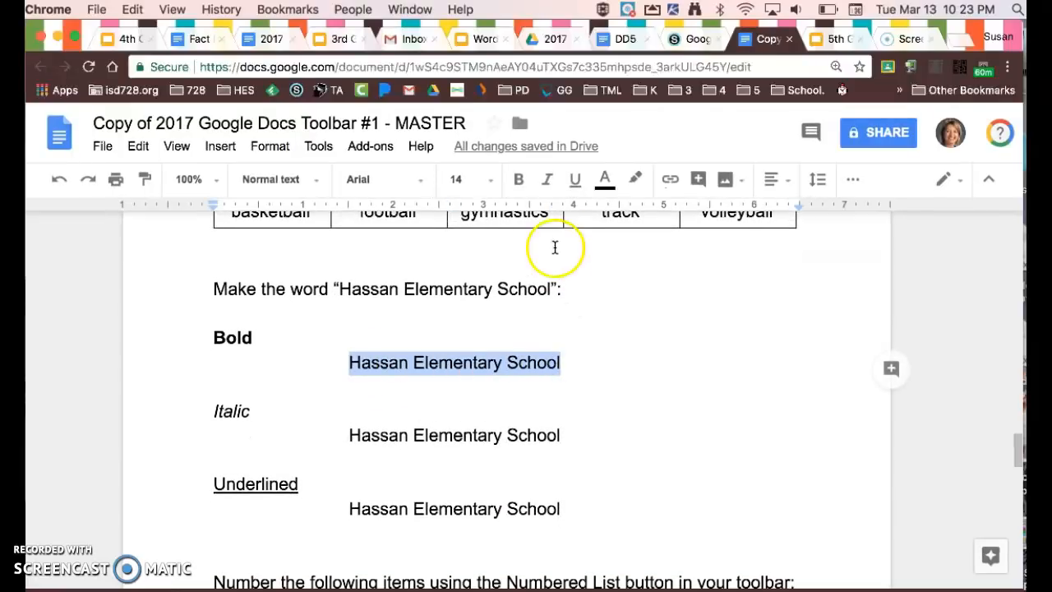
left_click(520, 179)
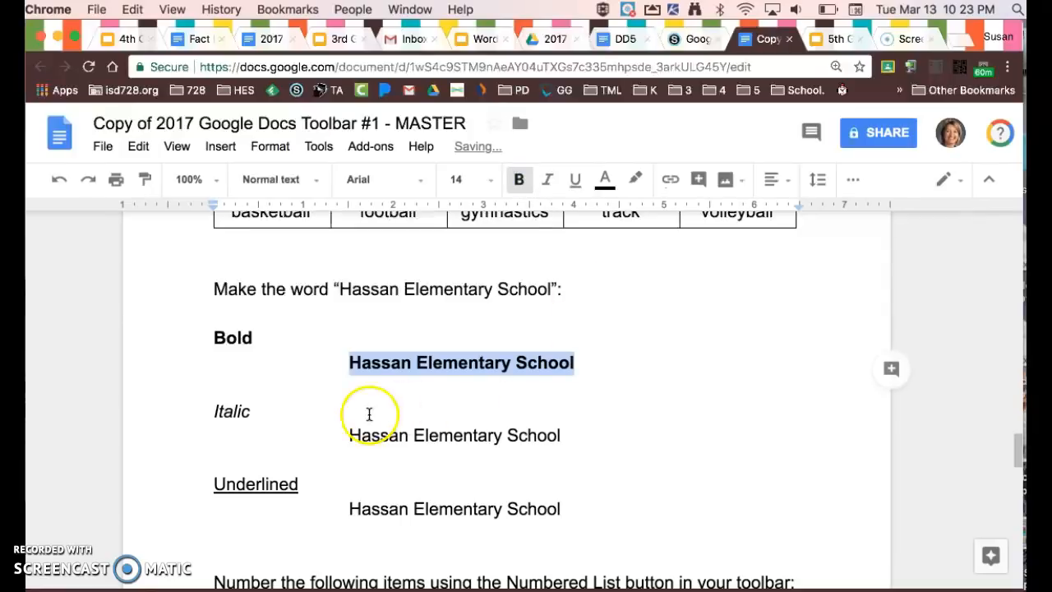
left_click_drag(349, 436, 567, 437)
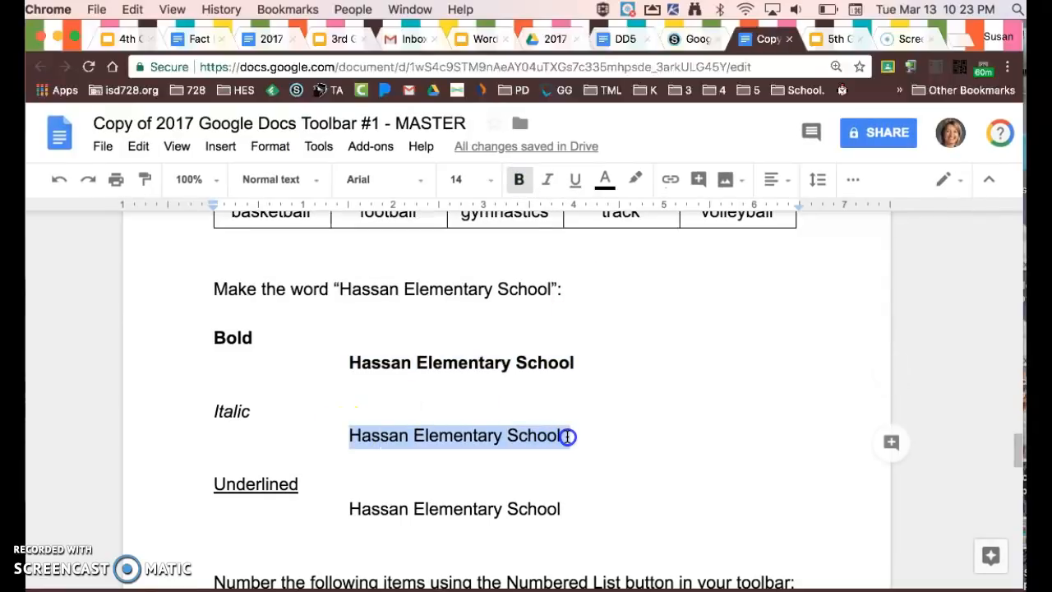
left_click(547, 179)
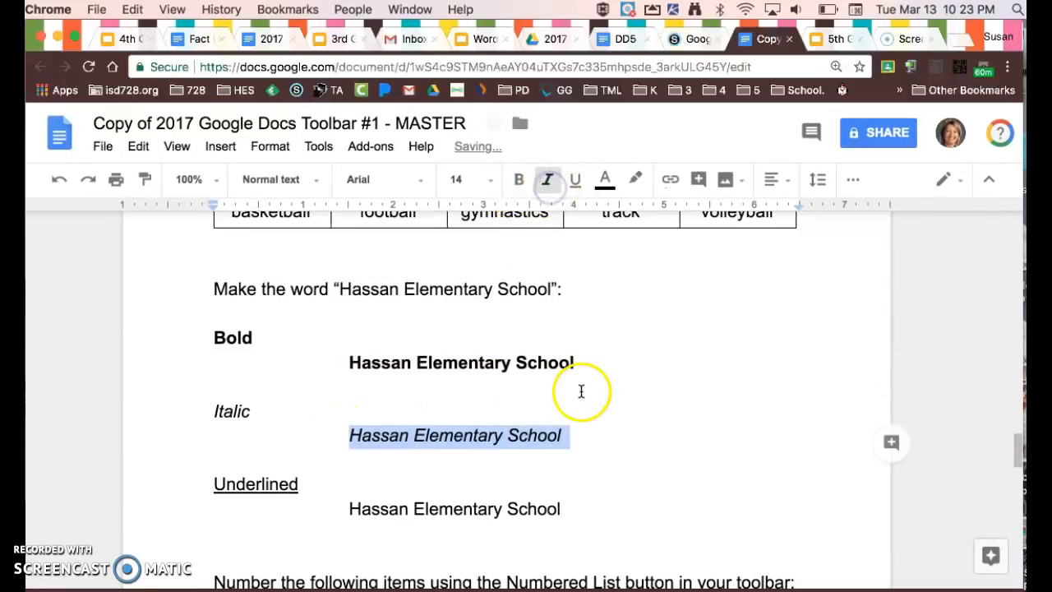
Underline the "Hassan Elementary School" line below the Underlined heading.
scroll(585, 394, "down", 3)
left_click_drag(349, 374, 561, 381)
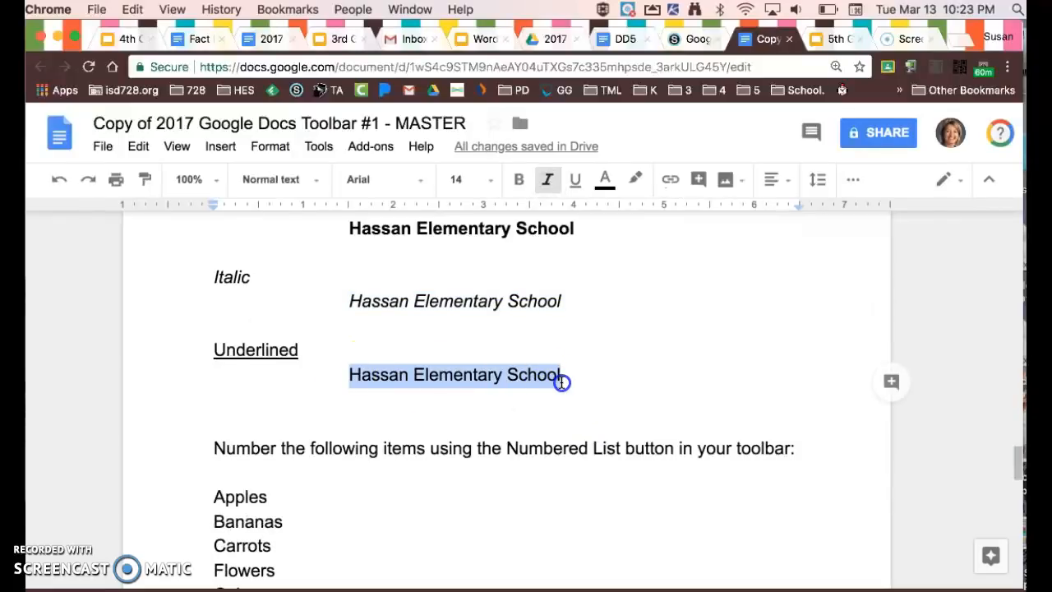
left_click(575, 179)
Turn the five items from Apples to Celery into a numbered list.
scroll(585, 351, "down", 2)
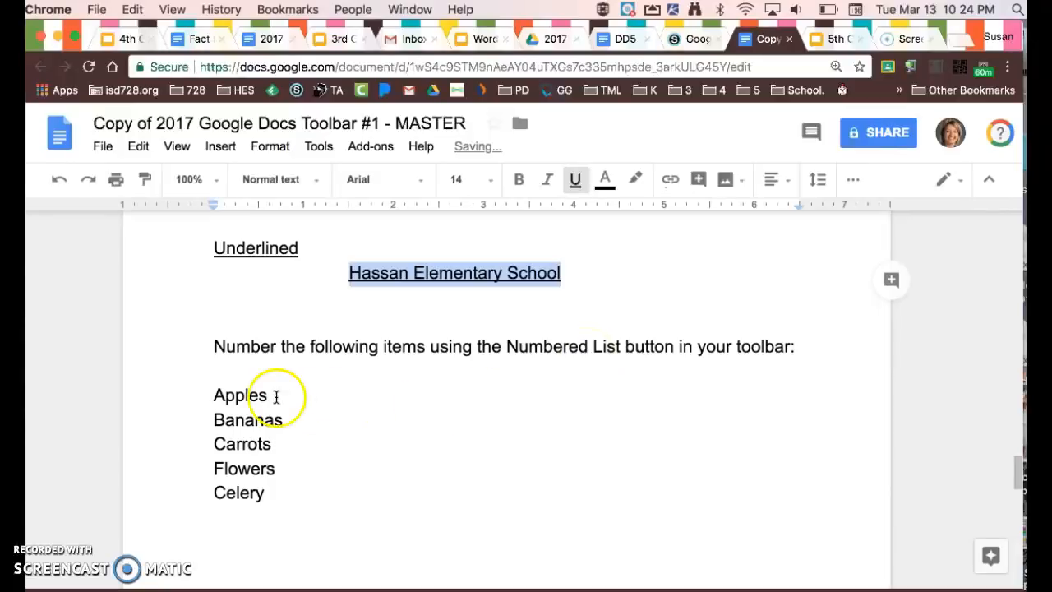
left_click_drag(214, 394, 271, 489)
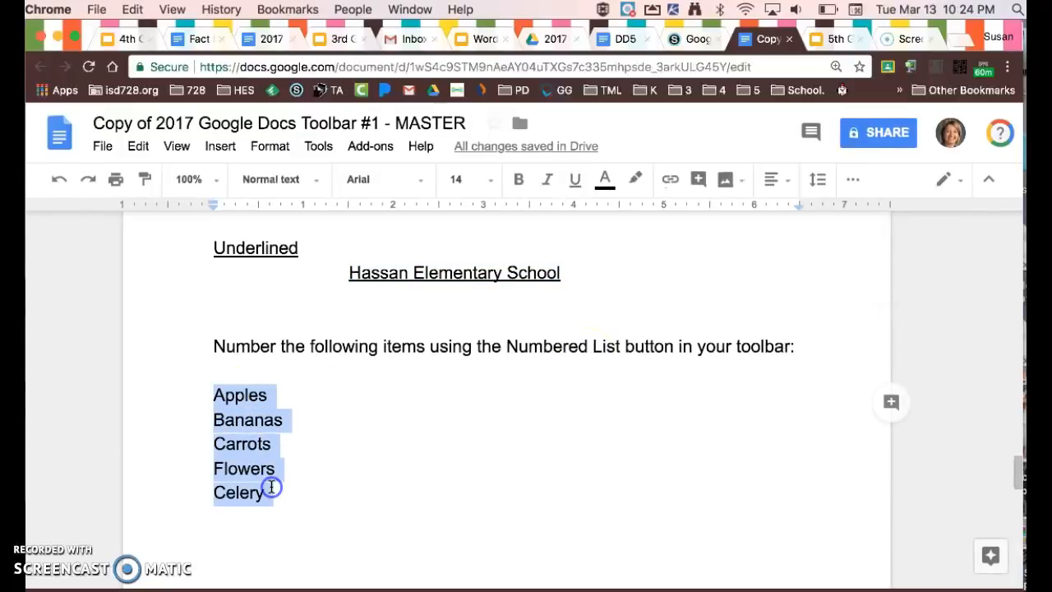
left_click(851, 181)
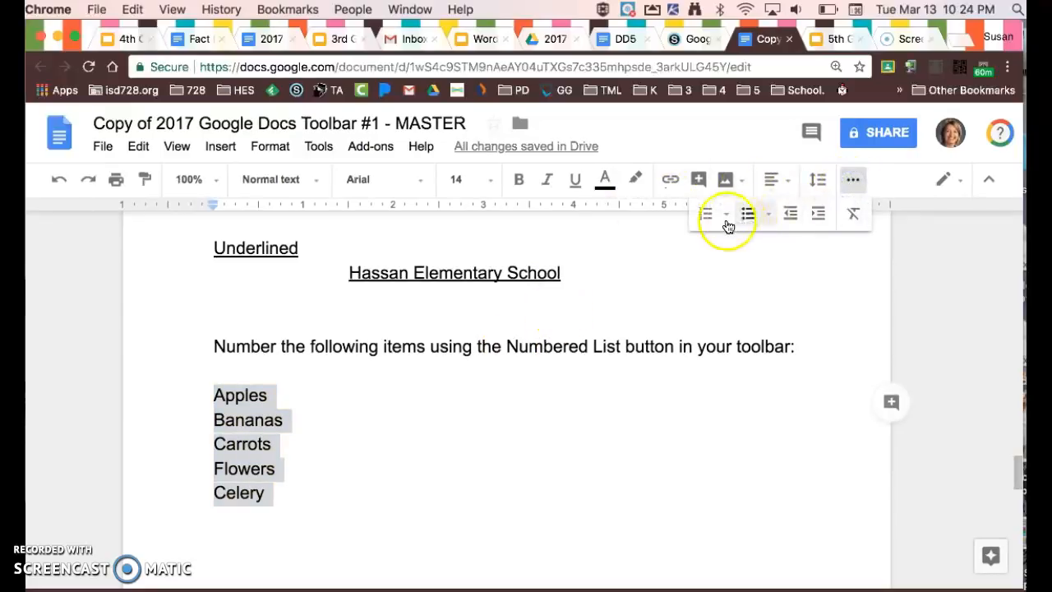
left_click(710, 215)
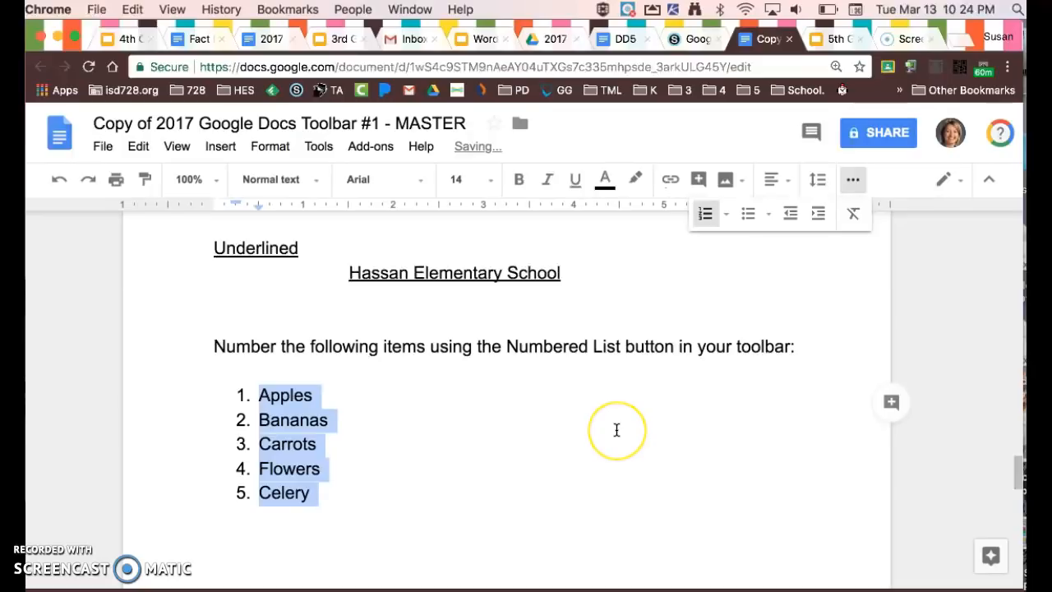
Turn the five items from Socks to Islands into a bulleted list.
scroll(616, 430, "down", 5)
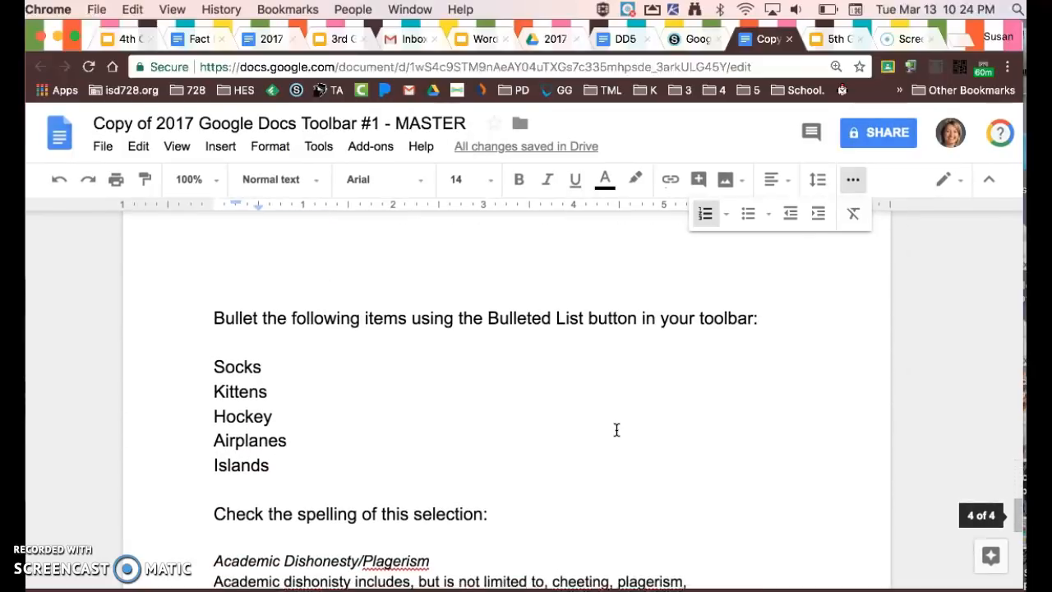
left_click_drag(200, 364, 294, 464)
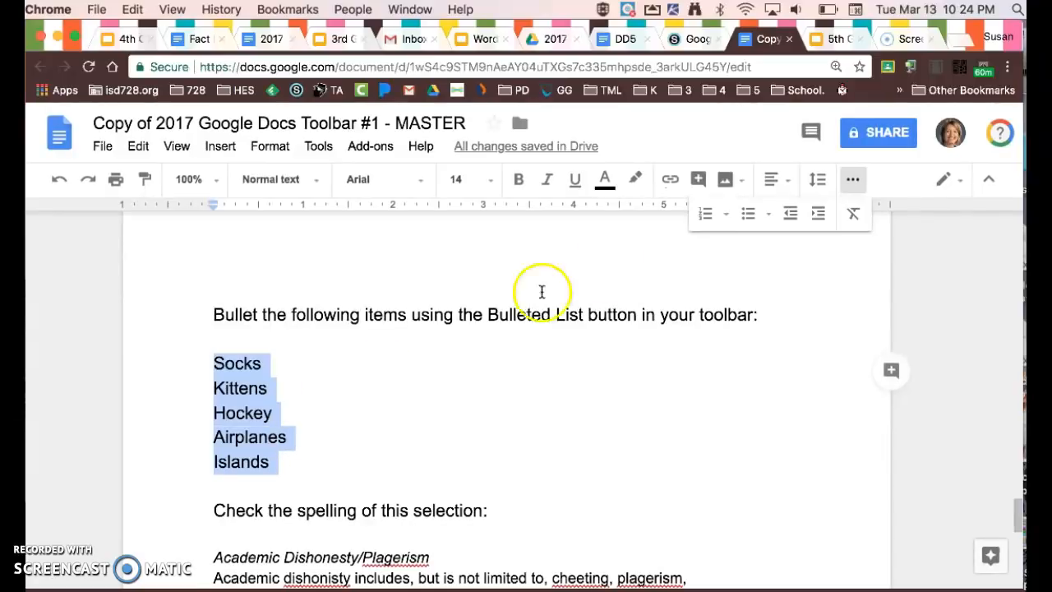
left_click(750, 216)
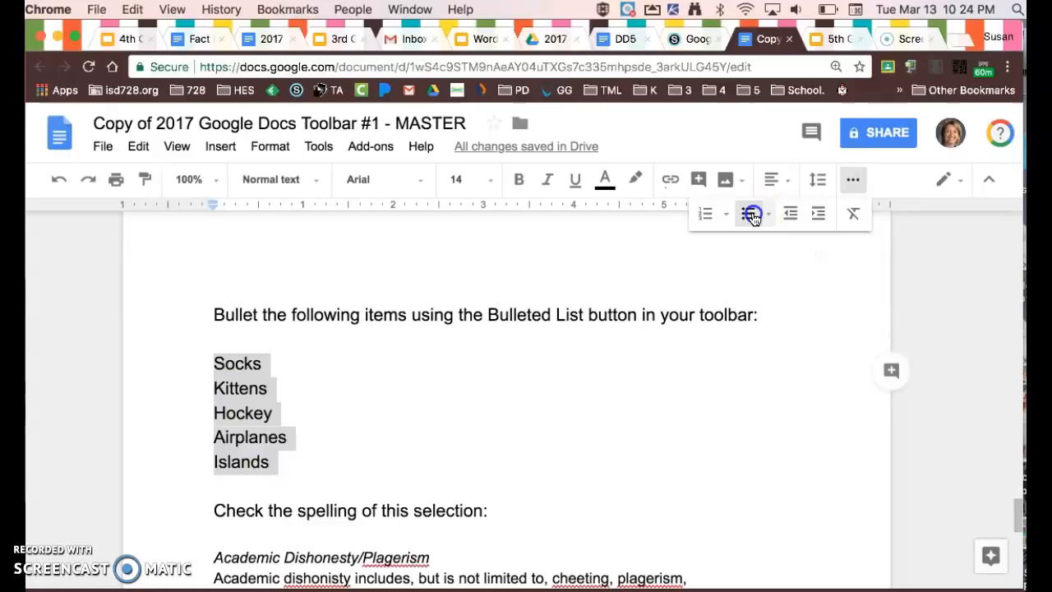
Run the spell check and accept the corrections "Plagiarism", "dishonesty", "cheating" and "plagiarism" in the Academic Dishonesty passage, then close it.
scroll(607, 444, "down", 1)
scroll(607, 443, "down", 1)
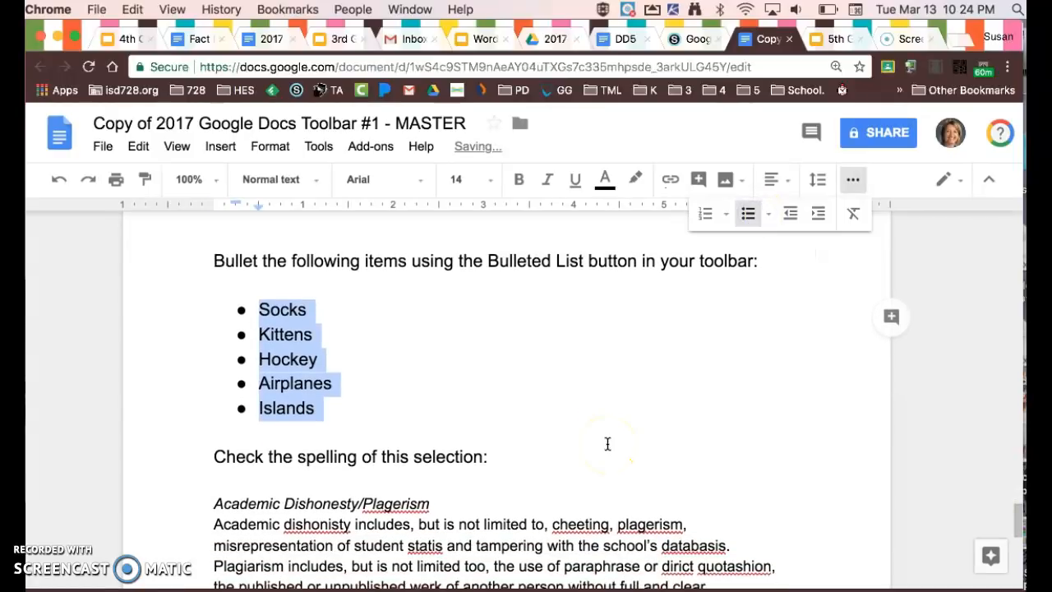
scroll(599, 453, "down", 3)
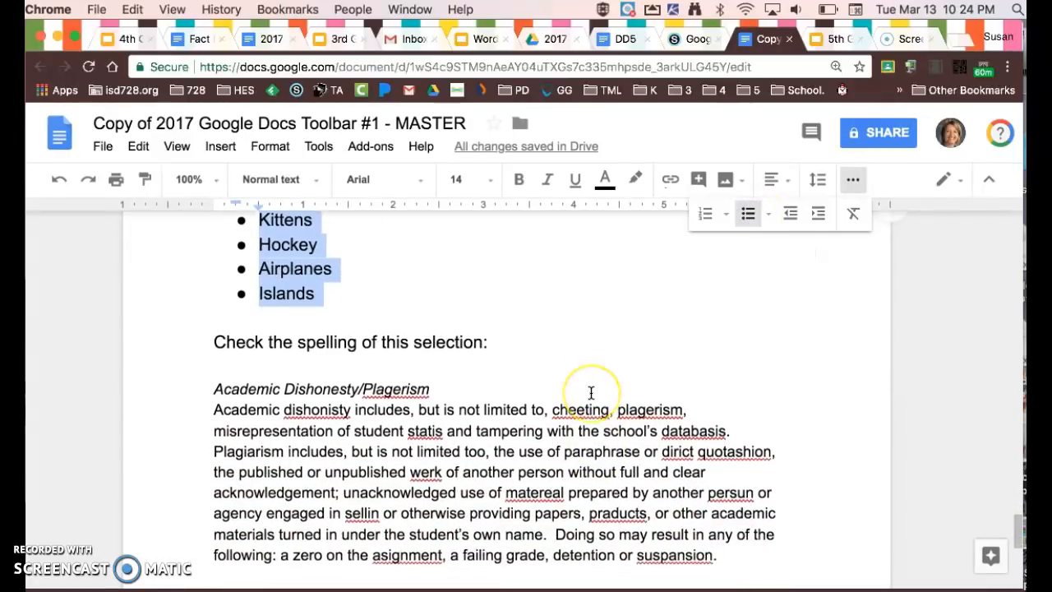
scroll(588, 399, "down", 2)
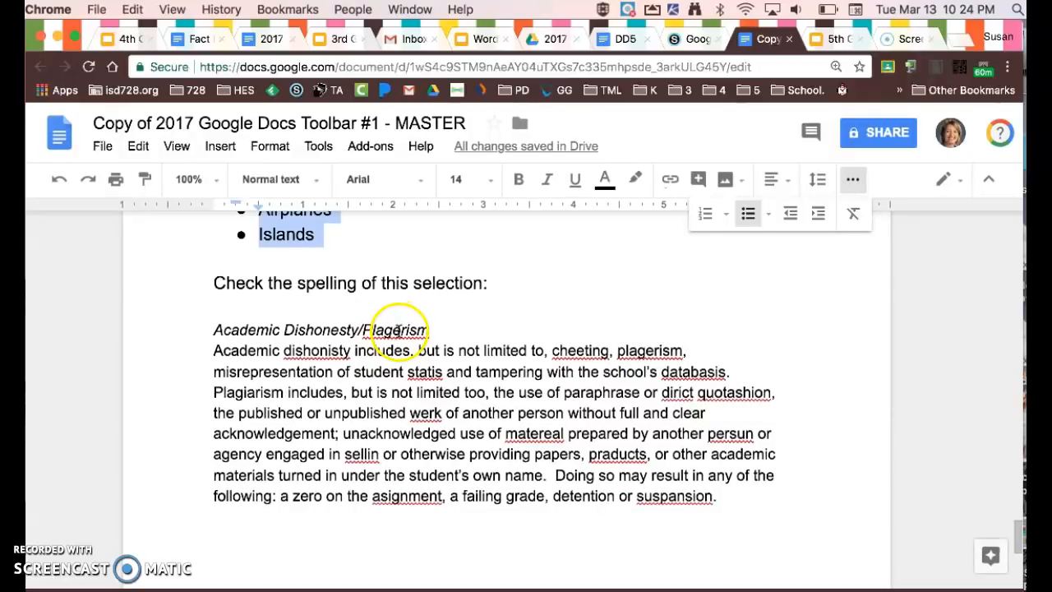
left_click(319, 147)
left_click(340, 178)
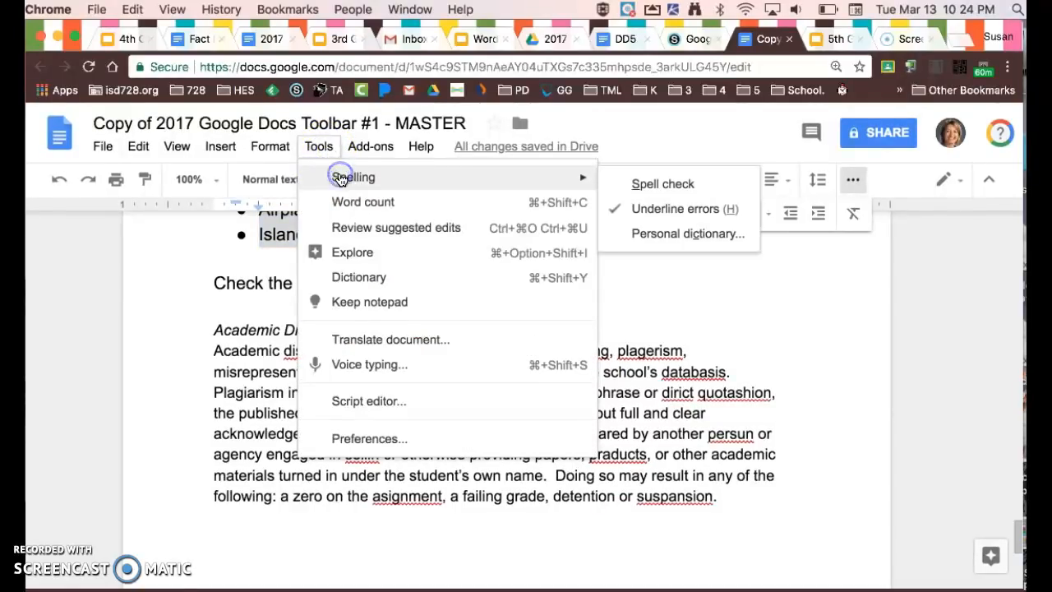
left_click(658, 185)
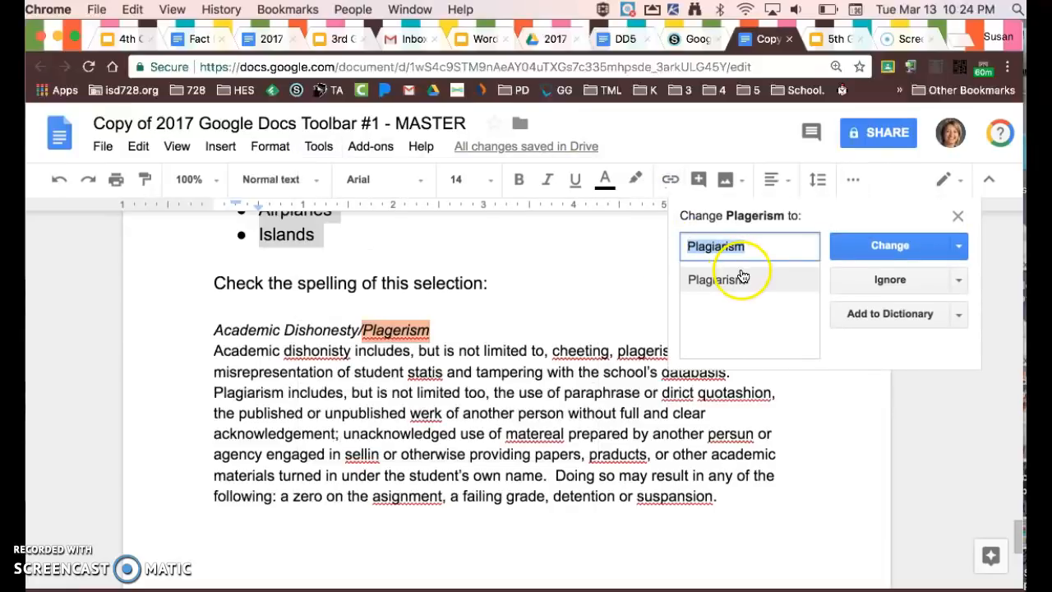
left_click(874, 248)
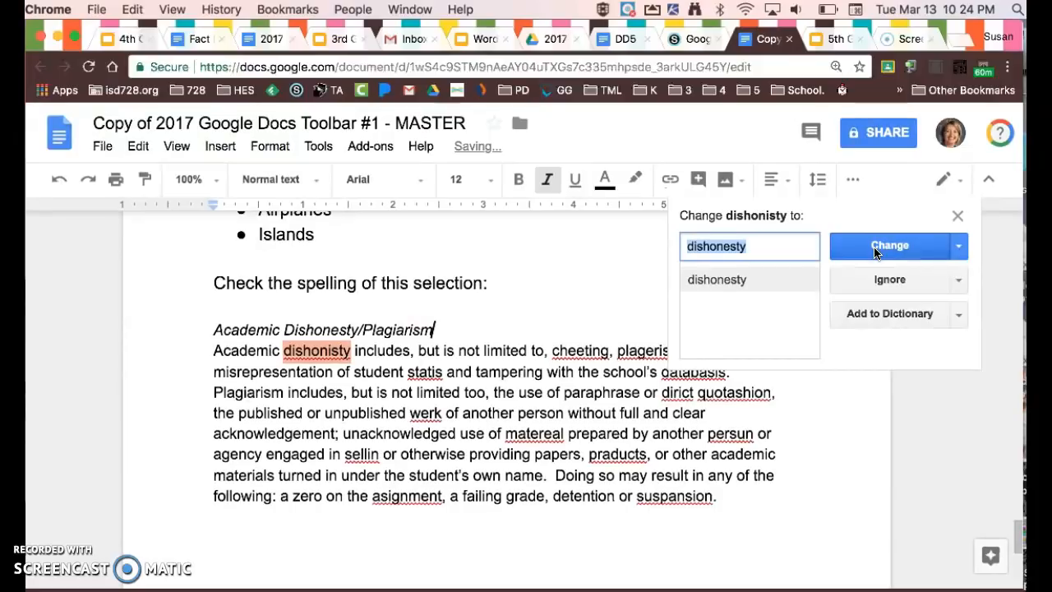
left_click(874, 249)
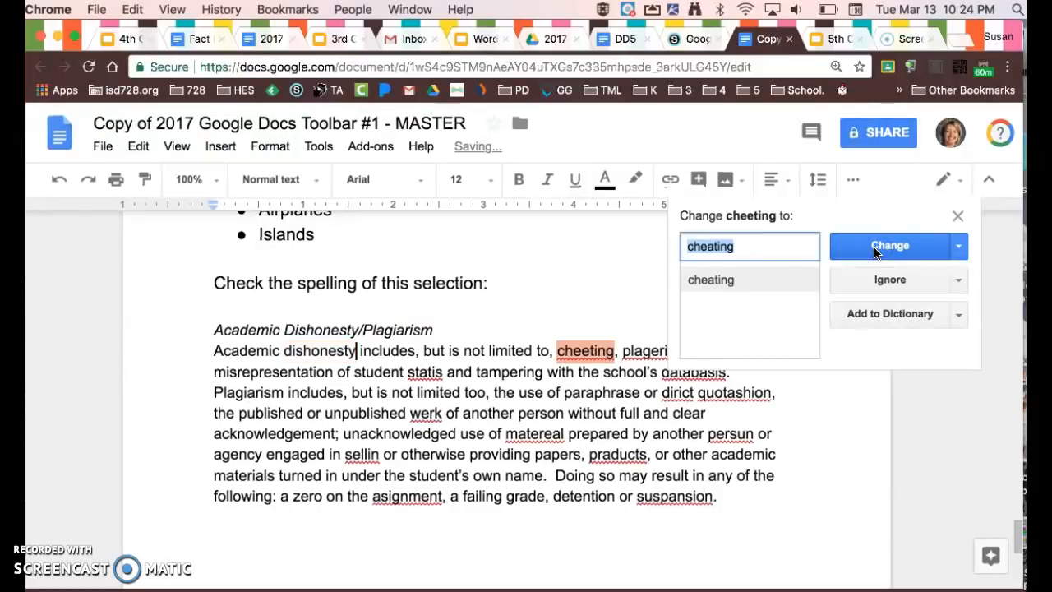
left_click(874, 248)
left_click(875, 248)
left_click(585, 421)
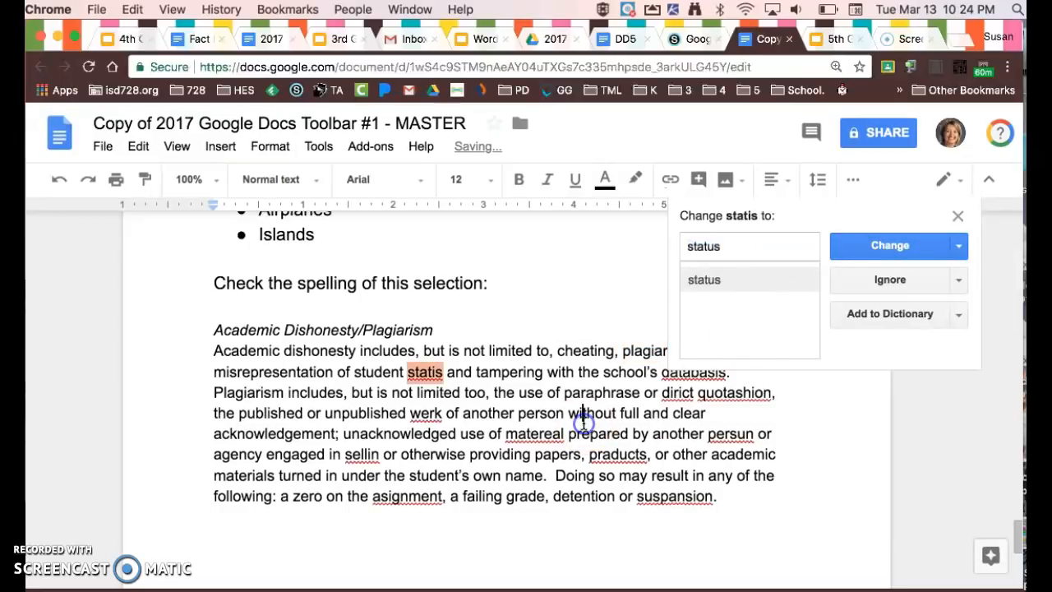
left_click(959, 218)
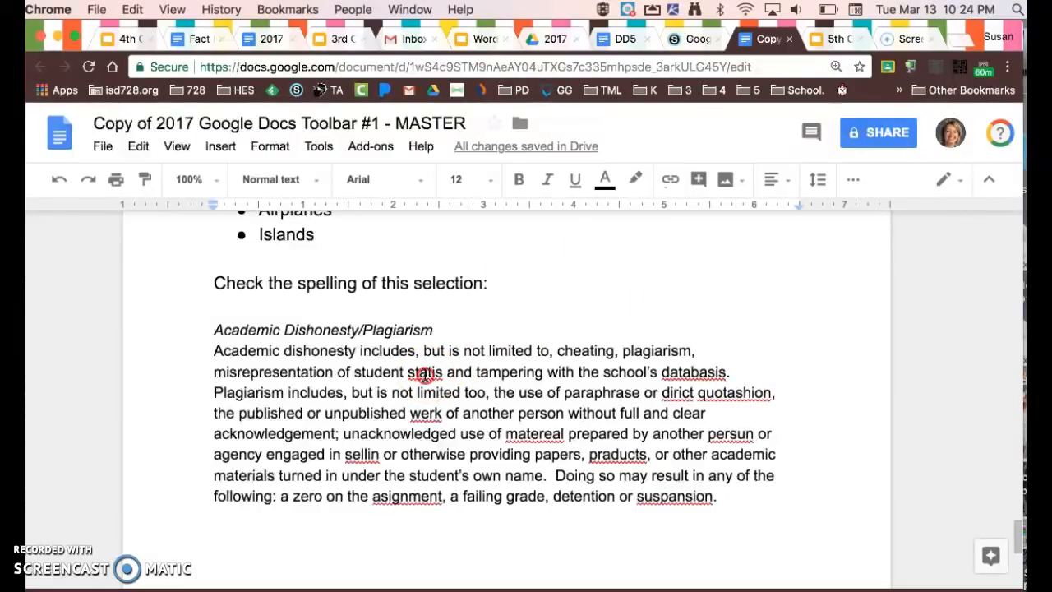
Correct "statis" to "status" and "databasis" to "databases" directly in the passage using the suggested spellings.
right_click(425, 374)
left_click(423, 371)
right_click(424, 371)
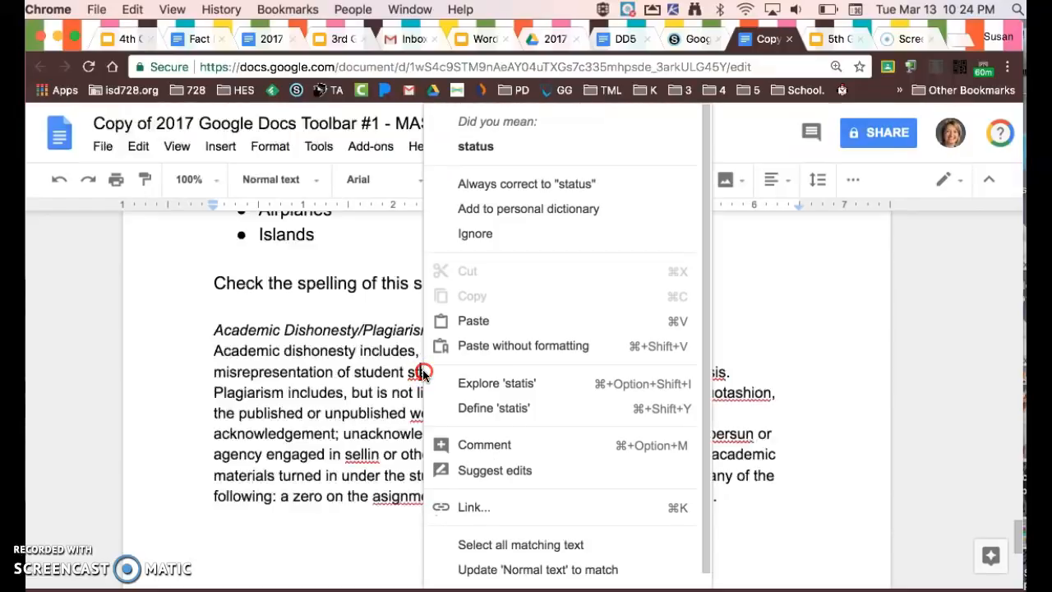
left_click(477, 160)
right_click(713, 371)
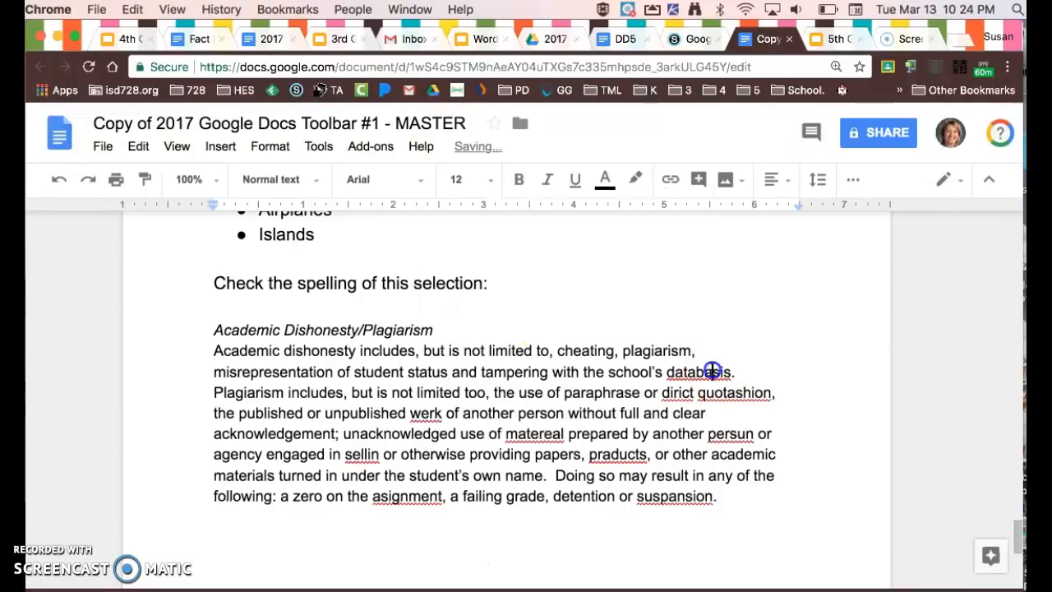
left_click(773, 149)
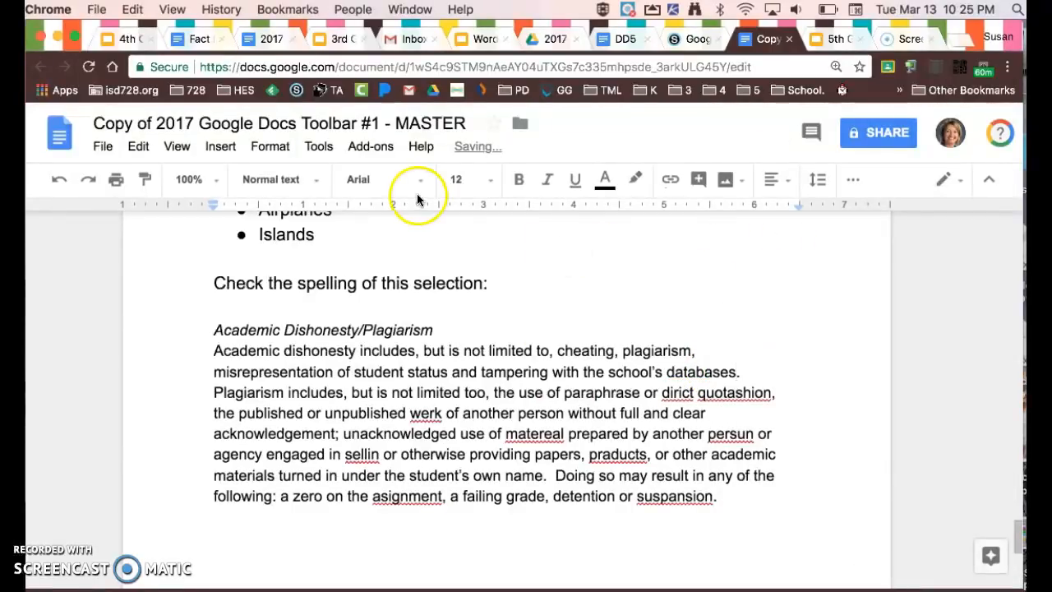
Run the spell check again and accept the corrections "direct", "quotation", "work" and "material" in the passage.
left_click(319, 147)
mouse_move(329, 181)
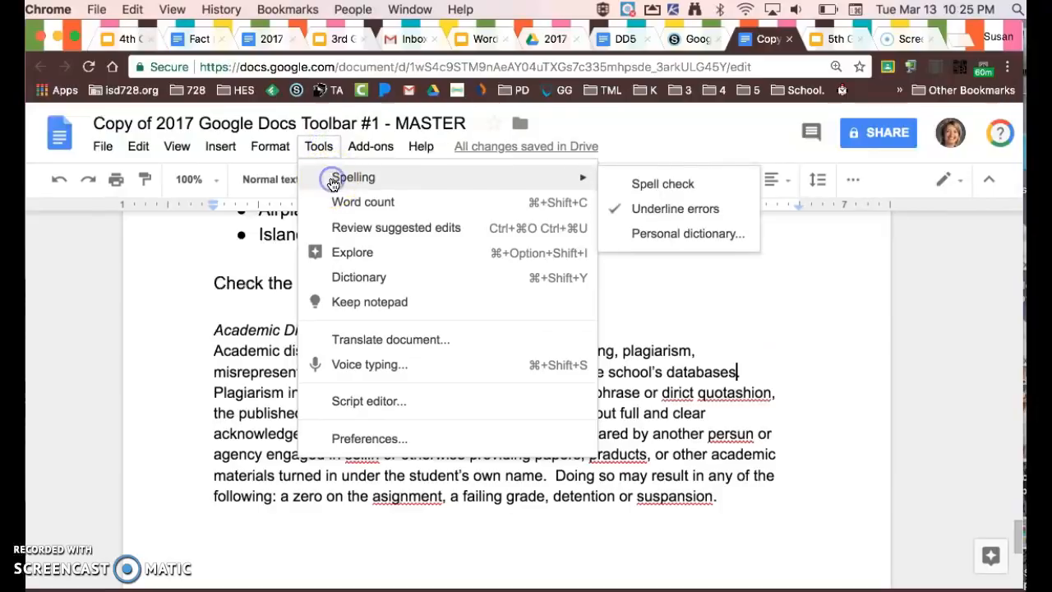
left_click(663, 181)
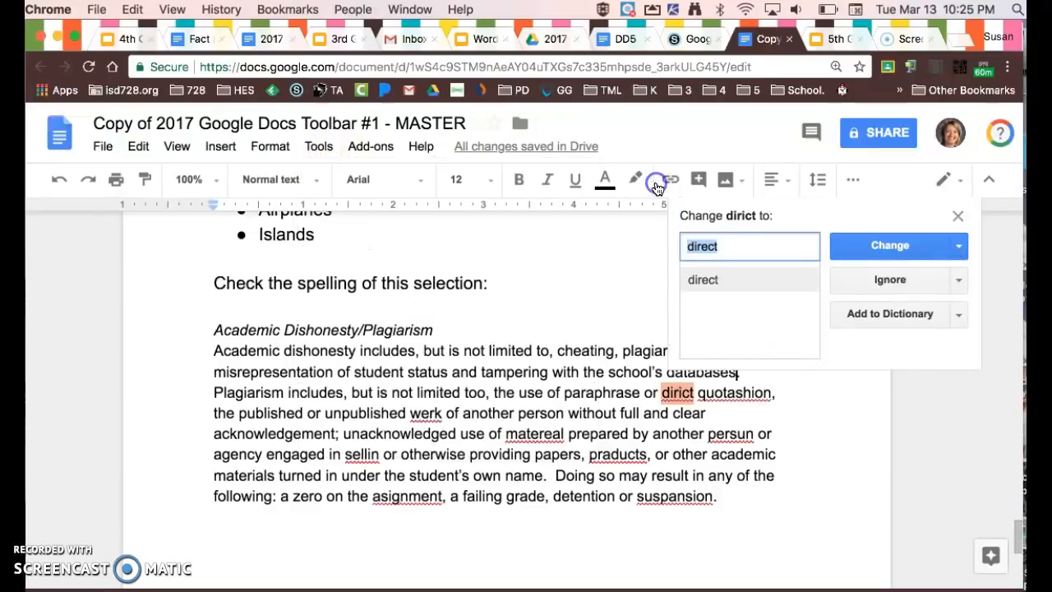
left_click(884, 245)
left_click(894, 248)
left_click(896, 250)
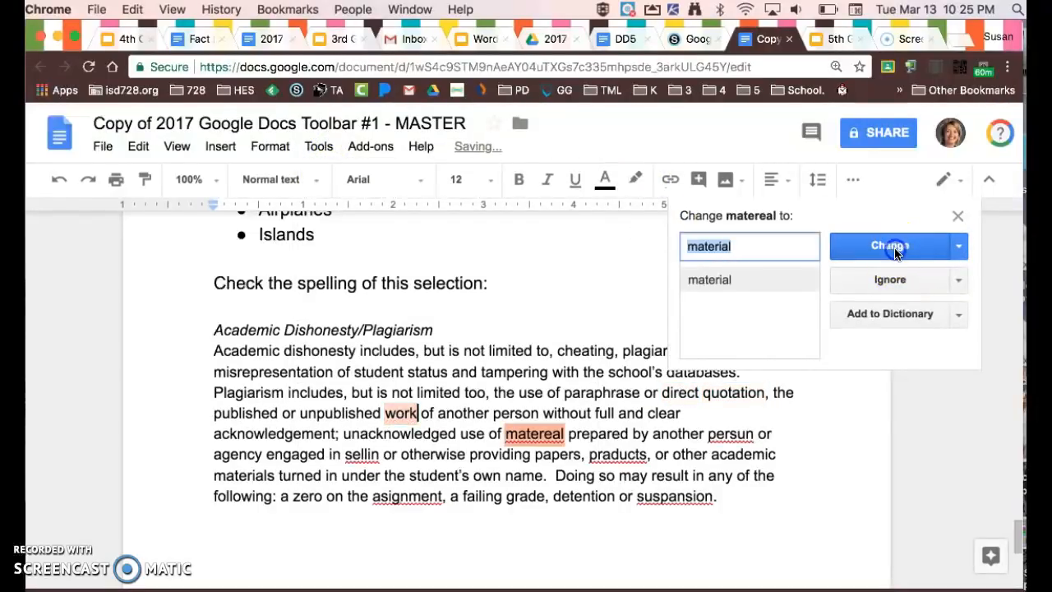
left_click(896, 250)
Accept the remaining spell check corrections "selling", "products", "assignment", "suspension" and "person" in the passage.
left_click(896, 250)
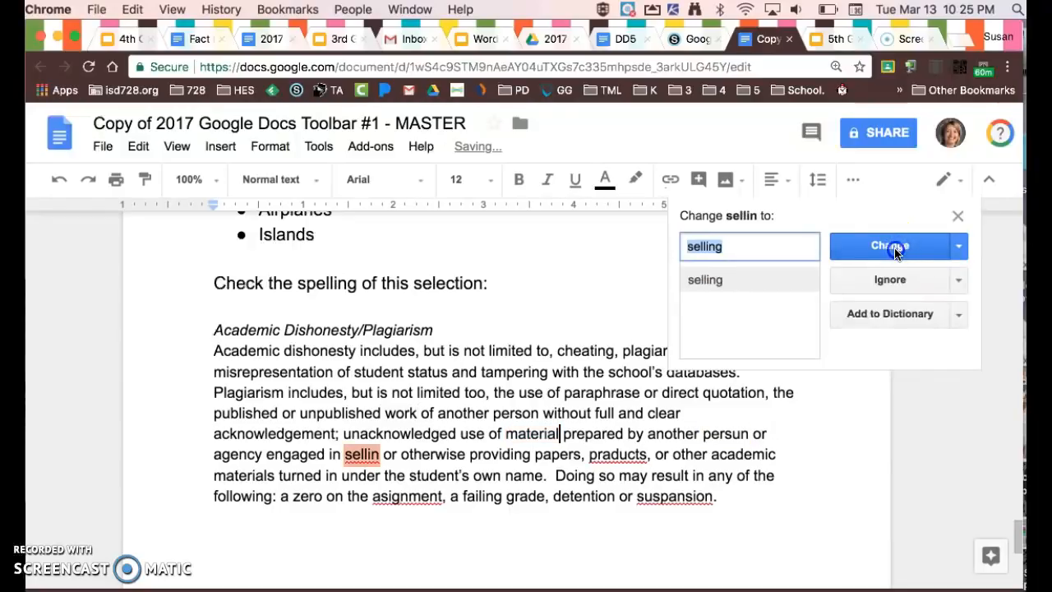
left_click(896, 250)
left_click(896, 250)
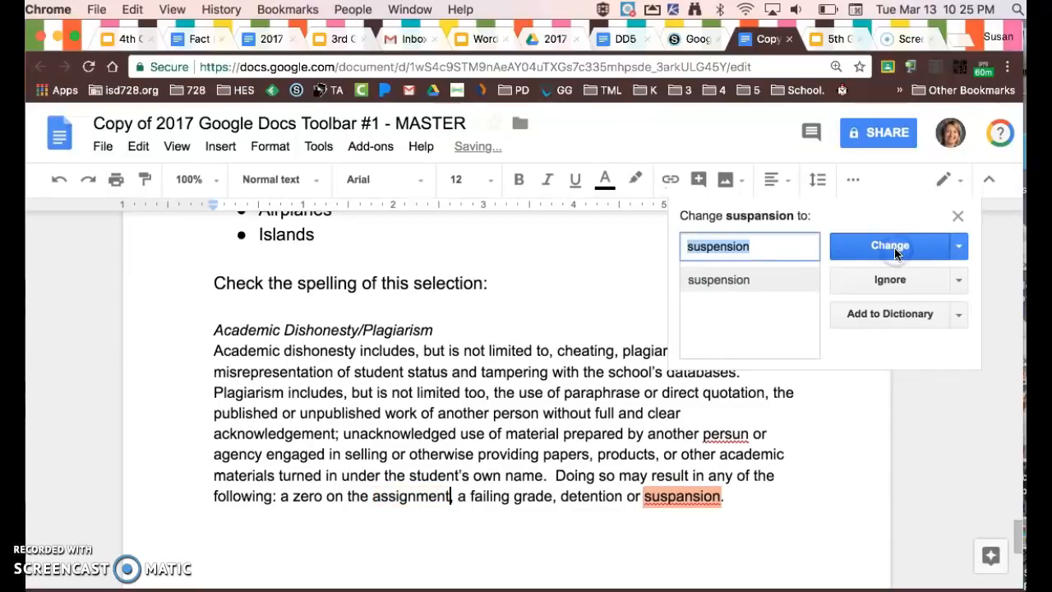
left_click(895, 253)
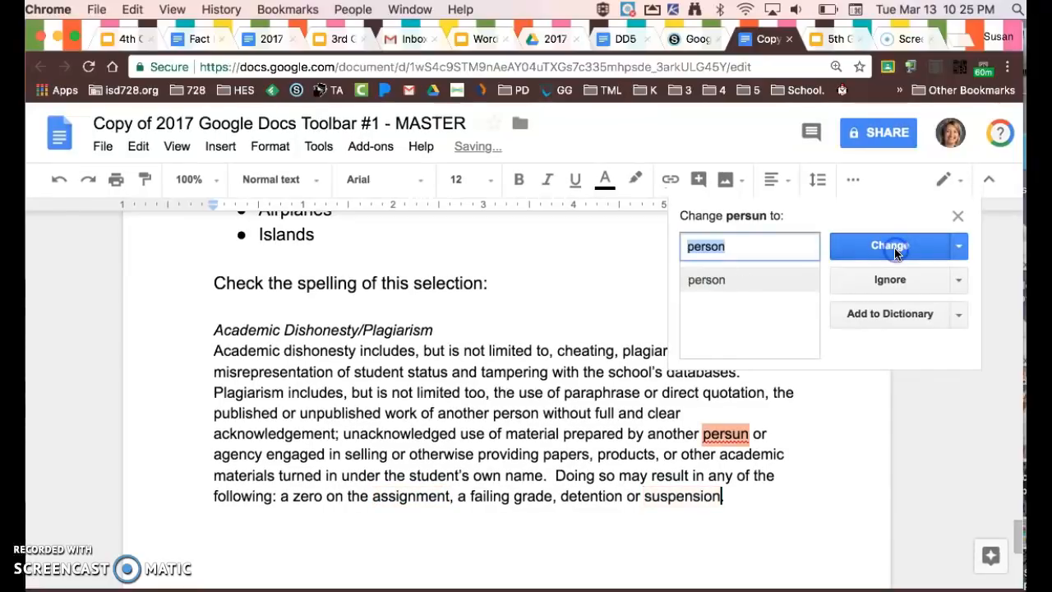
left_click(895, 248)
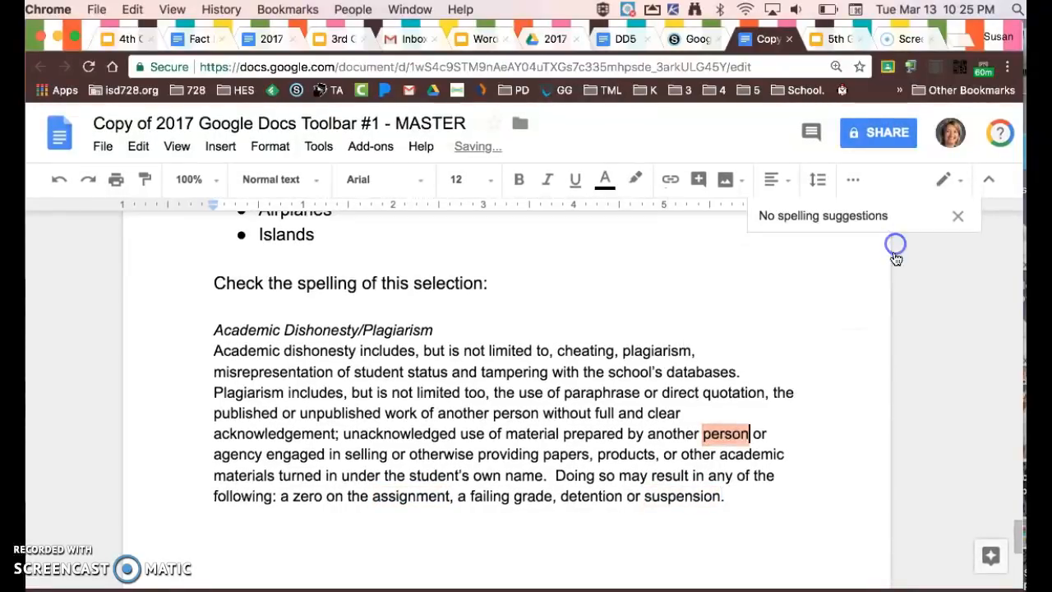
Switch to the Schoology assignment page for Google Docs Lesson #1.
scroll(824, 540, "up", 1)
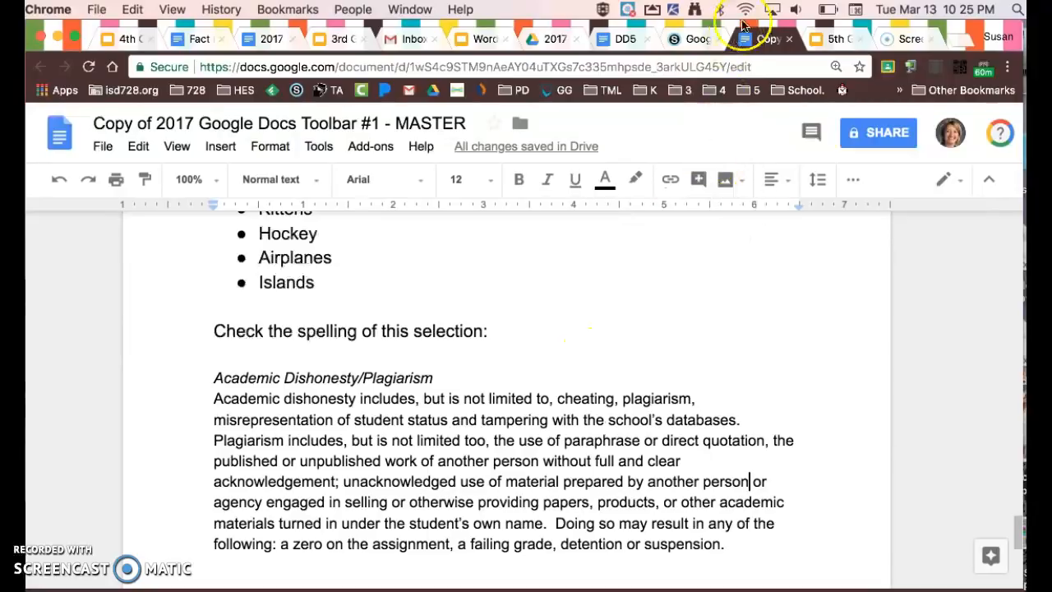
left_click(693, 39)
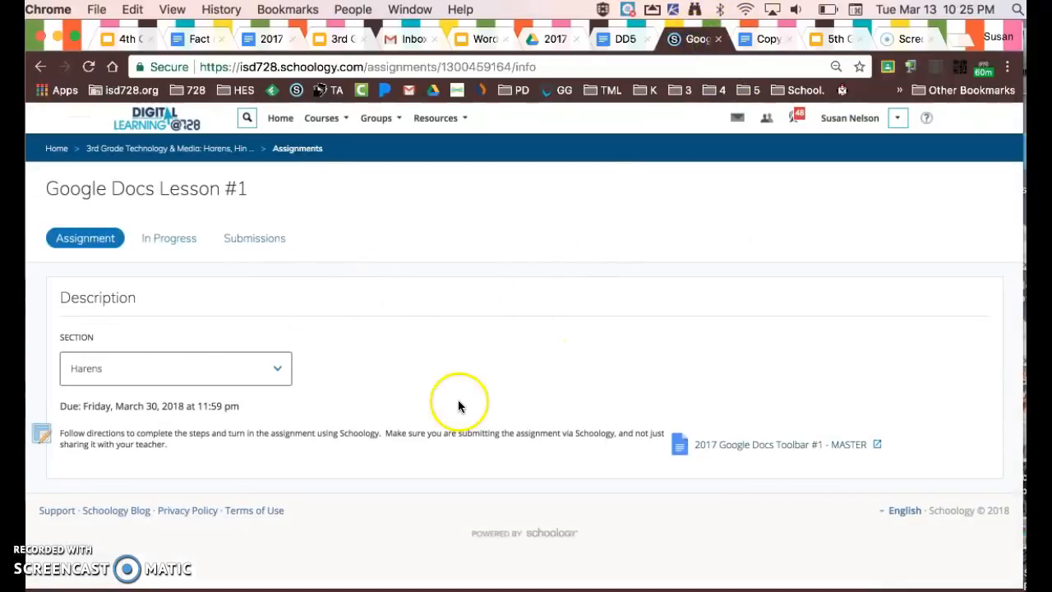